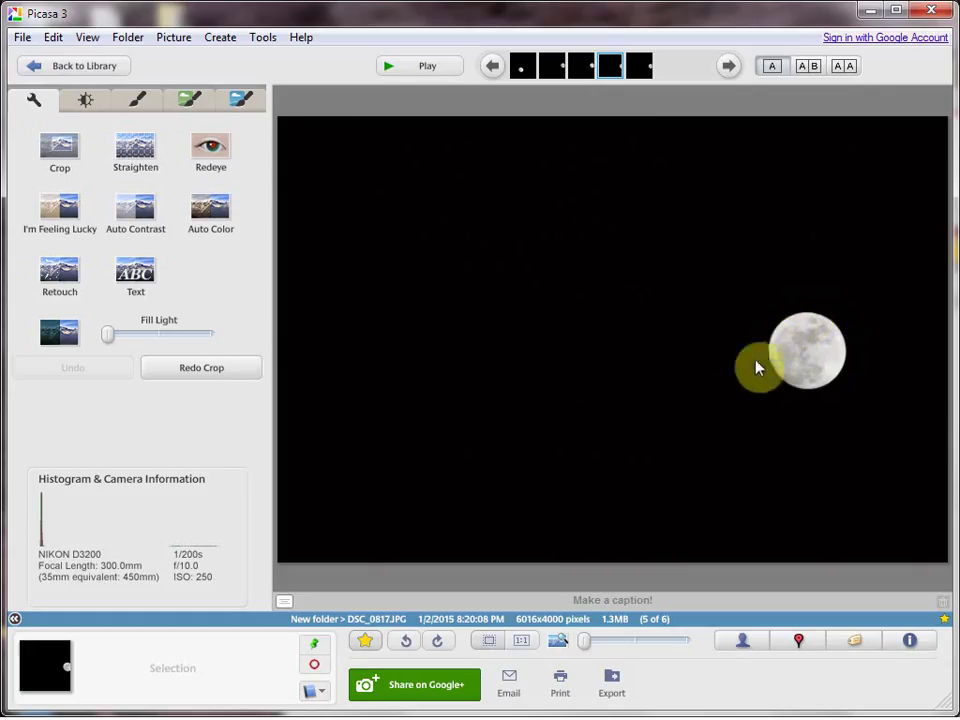
# Zoom into the photo and center the view on the moon
pyautogui.moveTo(587, 648); pyautogui.dragTo(621, 649)
pyautogui.moveTo(887, 515); pyautogui.dragTo(921, 520)
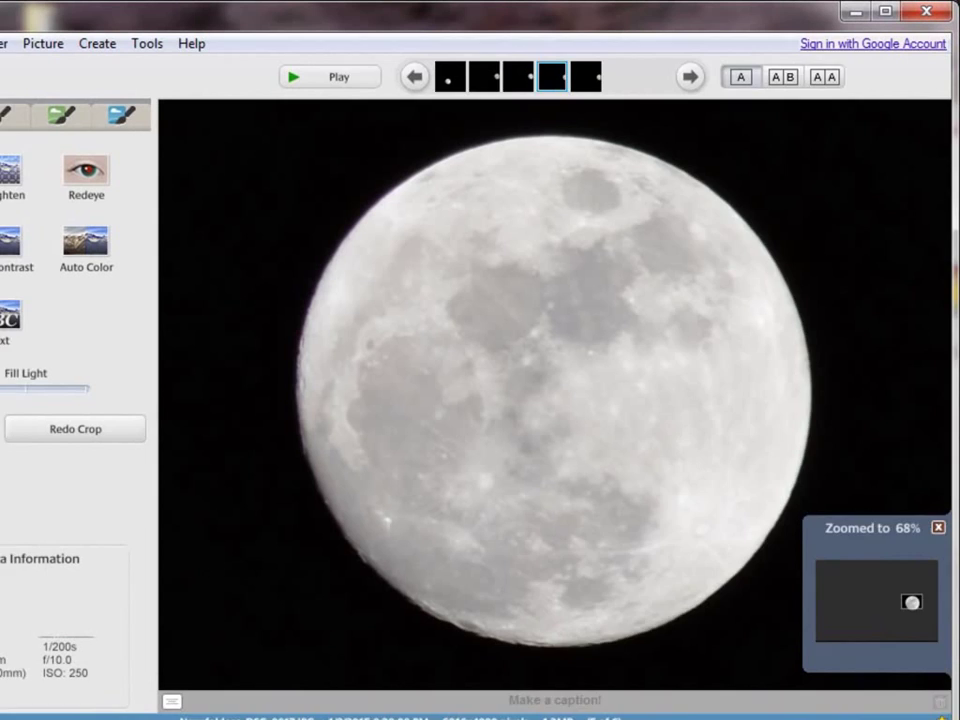
# Show DSC_0817.JPG's camera details (NIKON D3200, 300mm, f/10, 1/200s, ISO 250) and scroll through them
pyautogui.click(911, 645)
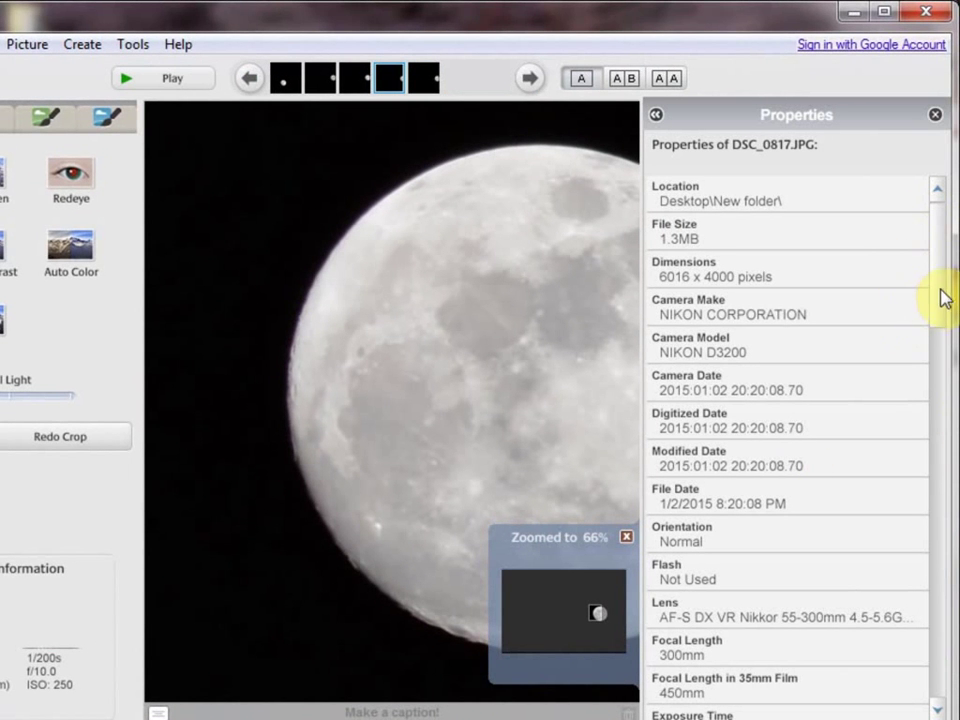
pyautogui.moveTo(938, 274); pyautogui.dragTo(938, 345)
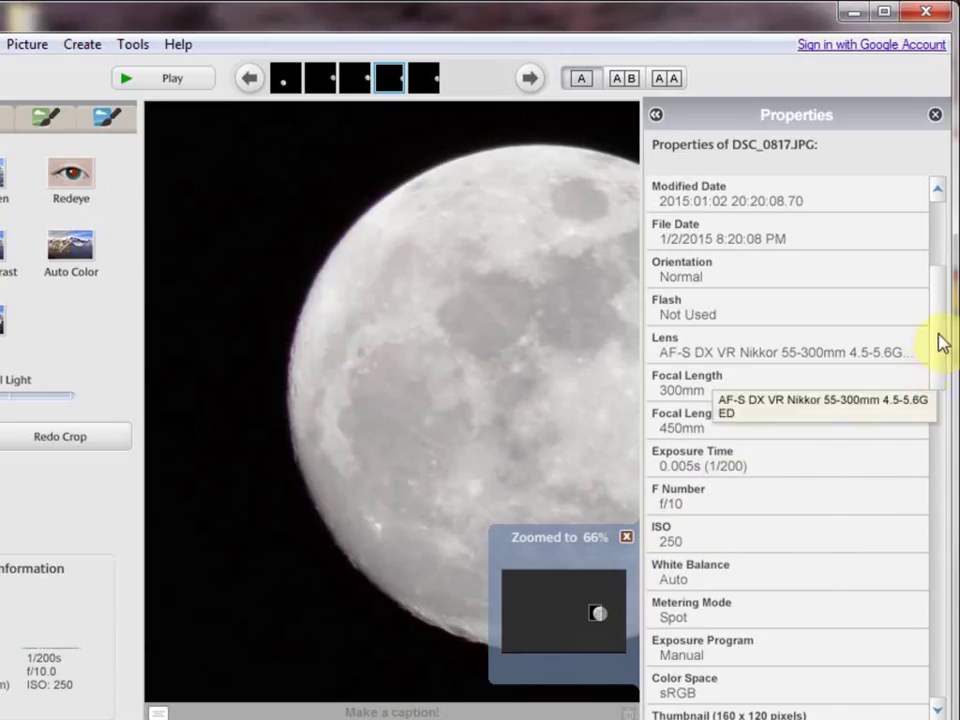
pyautogui.moveTo(939, 334); pyautogui.dragTo(945, 236)
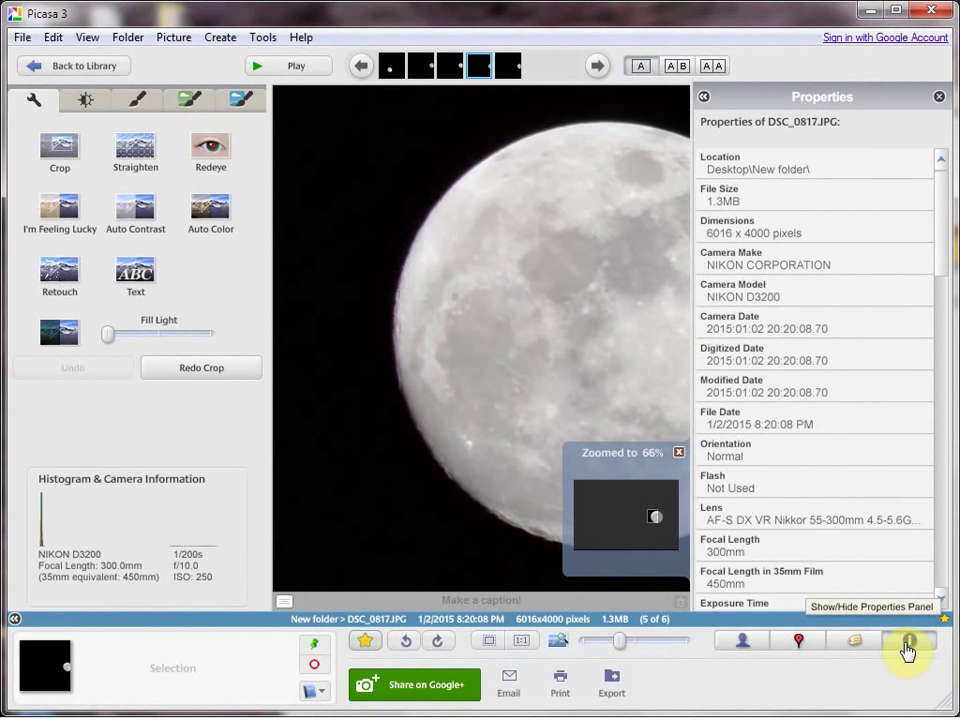
# Hide the properties panel and zoom back out until the whole moon is visible
pyautogui.click(907, 648)
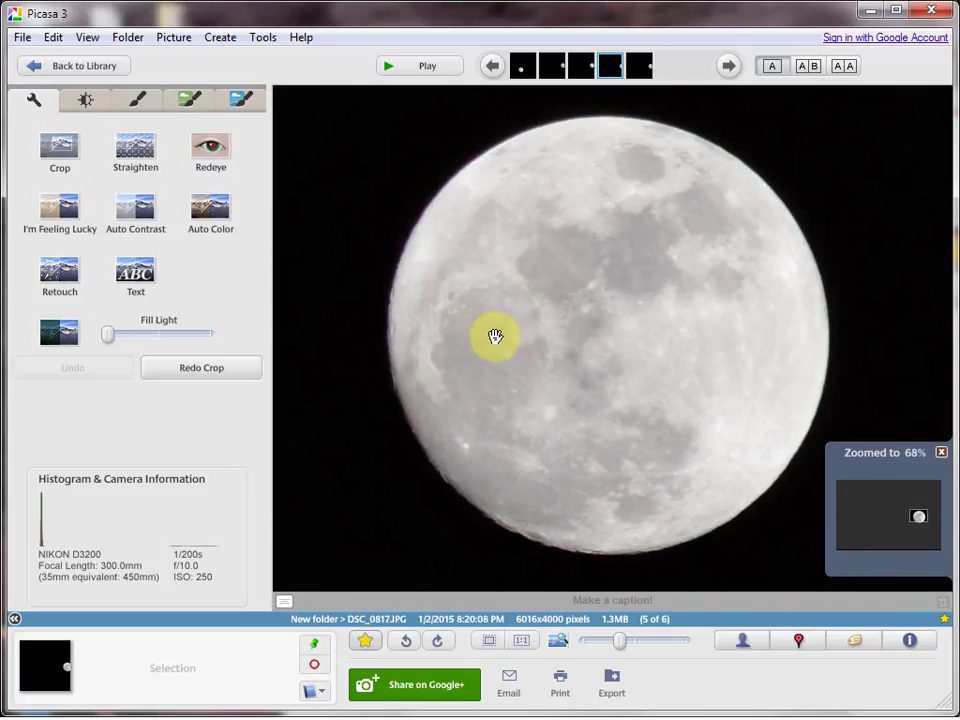
pyautogui.click(617, 645)
pyautogui.moveTo(617, 646); pyautogui.dragTo(608, 649)
# Crop the photo to a Square: CD Cover frame around the moon, giving 1060x1059 pixels
pyautogui.click(60, 152)
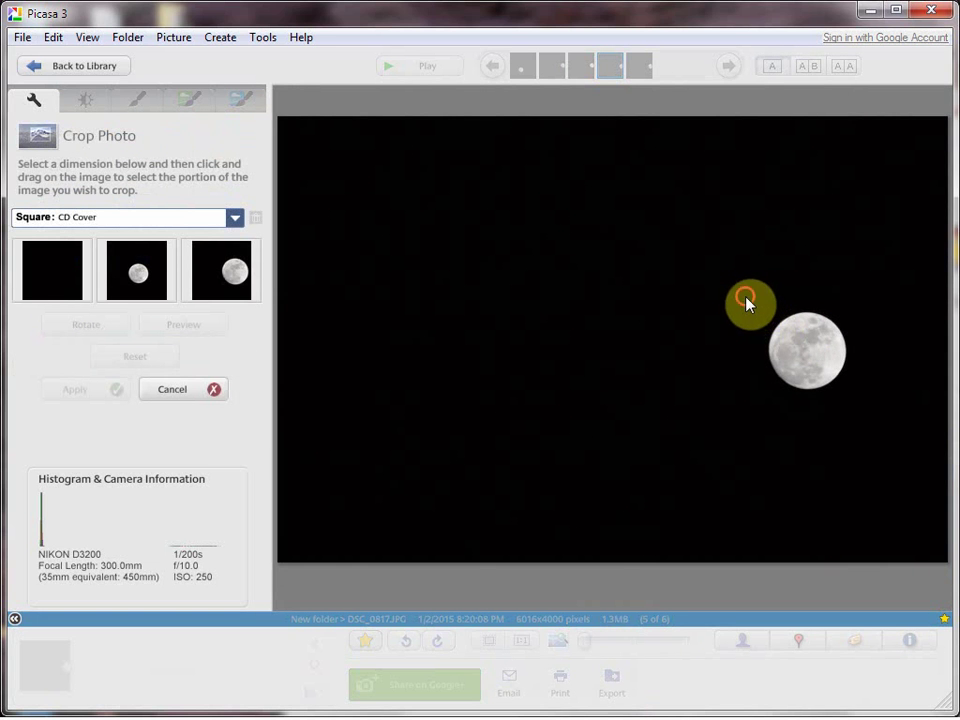
pyautogui.moveTo(746, 300); pyautogui.dragTo(872, 414)
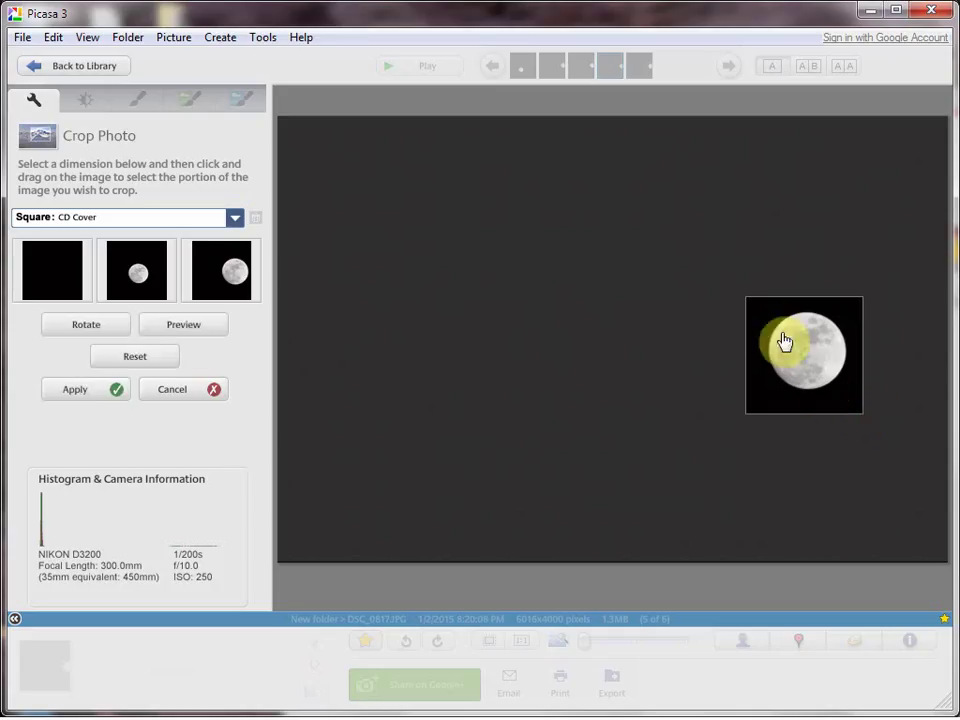
pyautogui.moveTo(797, 360); pyautogui.dragTo(819, 341)
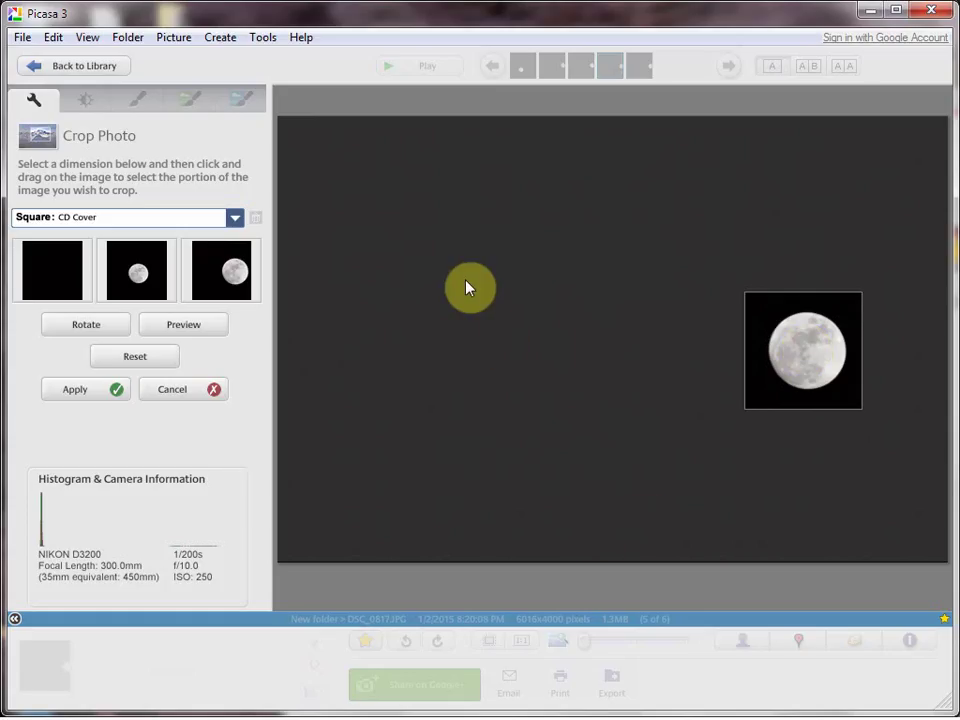
pyautogui.click(77, 392)
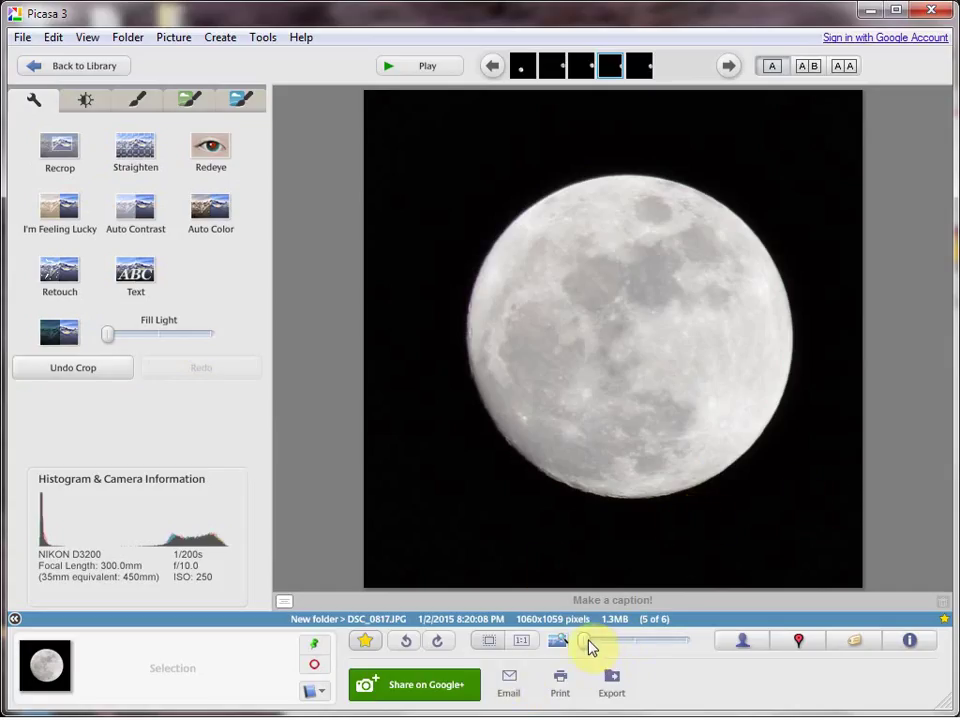
pyautogui.moveTo(586, 648); pyautogui.dragTo(633, 652)
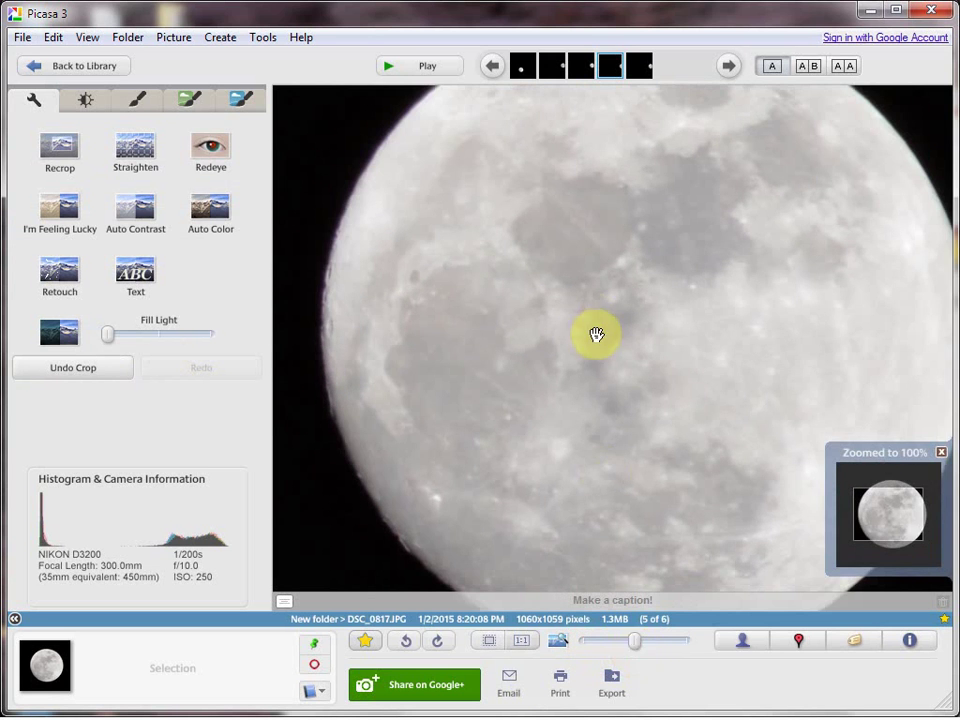
pyautogui.moveTo(611, 459); pyautogui.dragTo(613, 366)
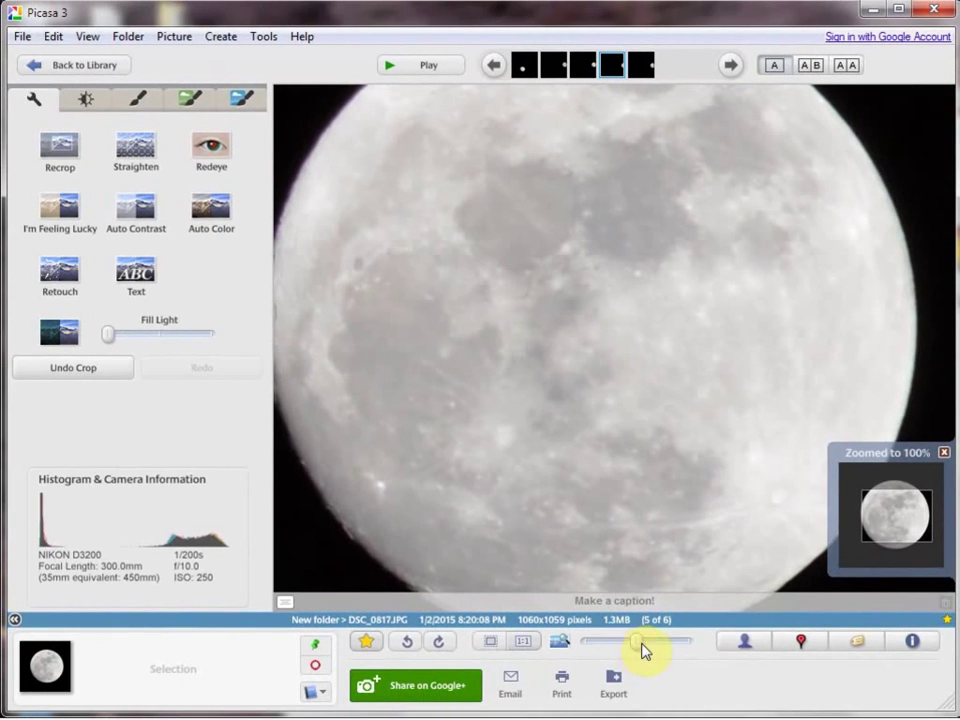
pyautogui.moveTo(636, 648); pyautogui.dragTo(583, 649)
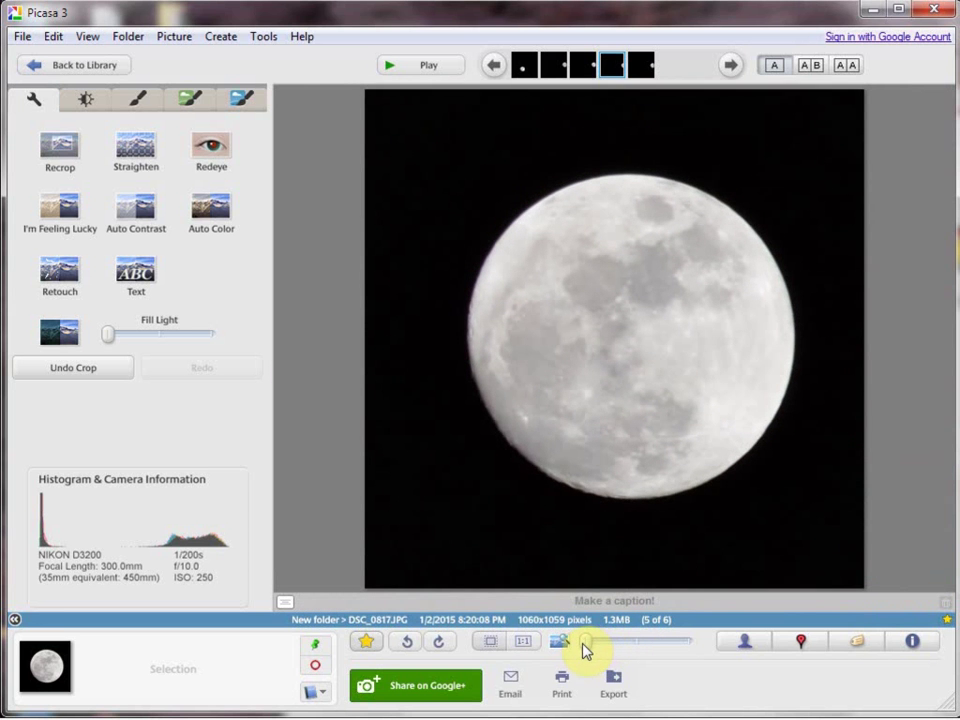
# In the Tuning tab, raise Shadows and add a little Fill Light to the moon
pyautogui.click(92, 102)
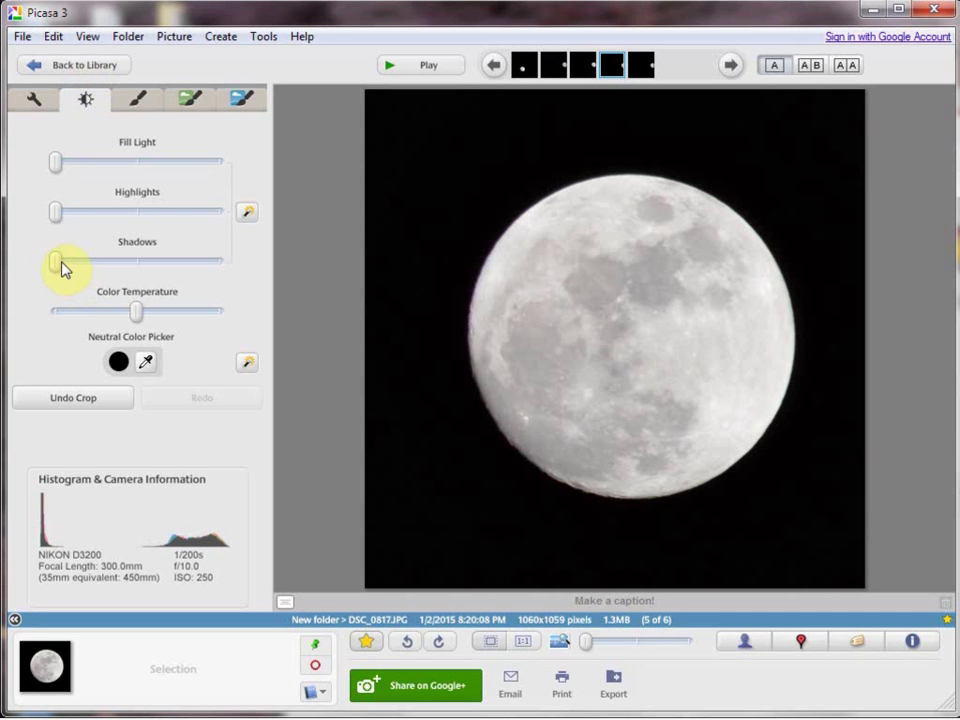
pyautogui.moveTo(57, 266); pyautogui.dragTo(150, 275)
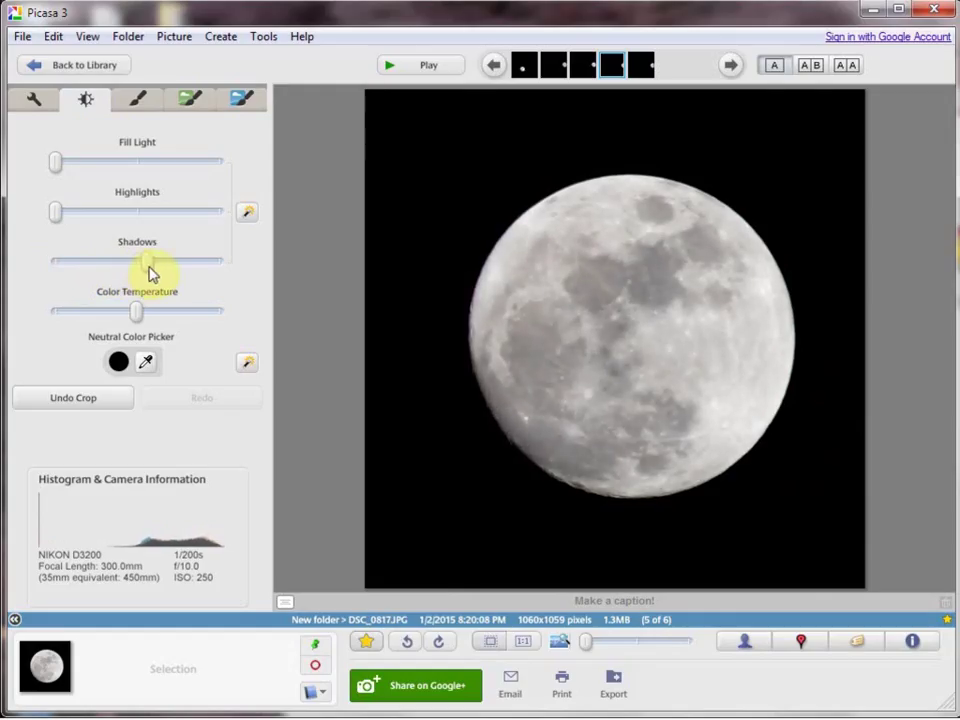
pyautogui.moveTo(150, 275); pyautogui.dragTo(150, 275)
pyautogui.click(55, 162)
pyautogui.moveTo(55, 162); pyautogui.dragTo(86, 165)
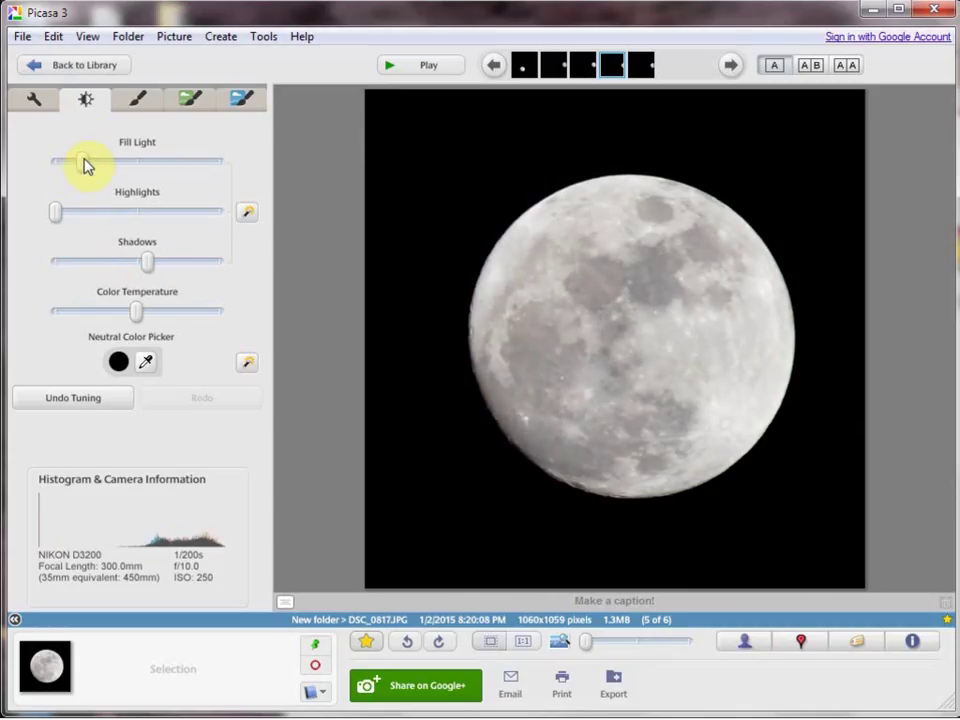
pyautogui.click(86, 164)
# Check the moon at 1:1 and fine-tune the Shadows and Fill Light amounts
pyautogui.click(524, 648)
pyautogui.moveTo(463, 514); pyautogui.dragTo(491, 433)
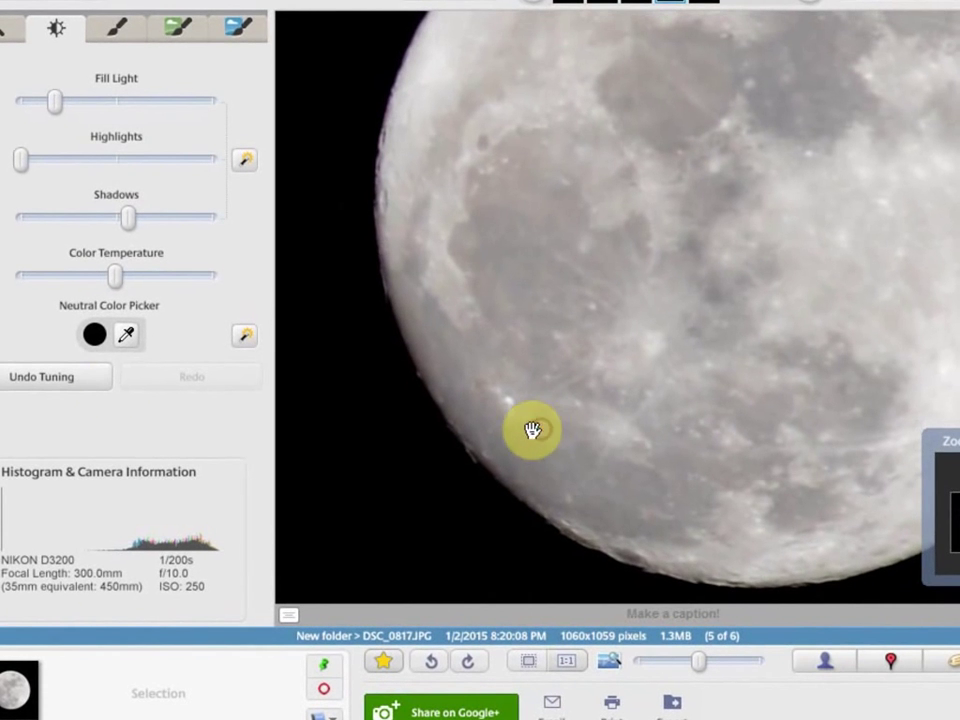
pyautogui.click(502, 443)
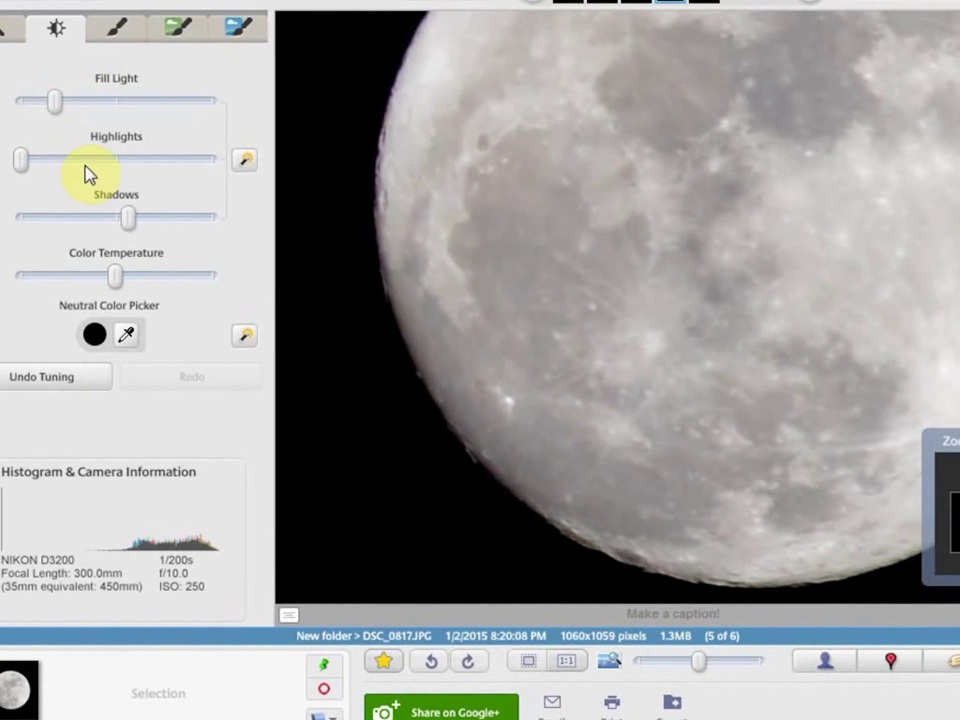
pyautogui.moveTo(133, 220); pyautogui.dragTo(274, 229)
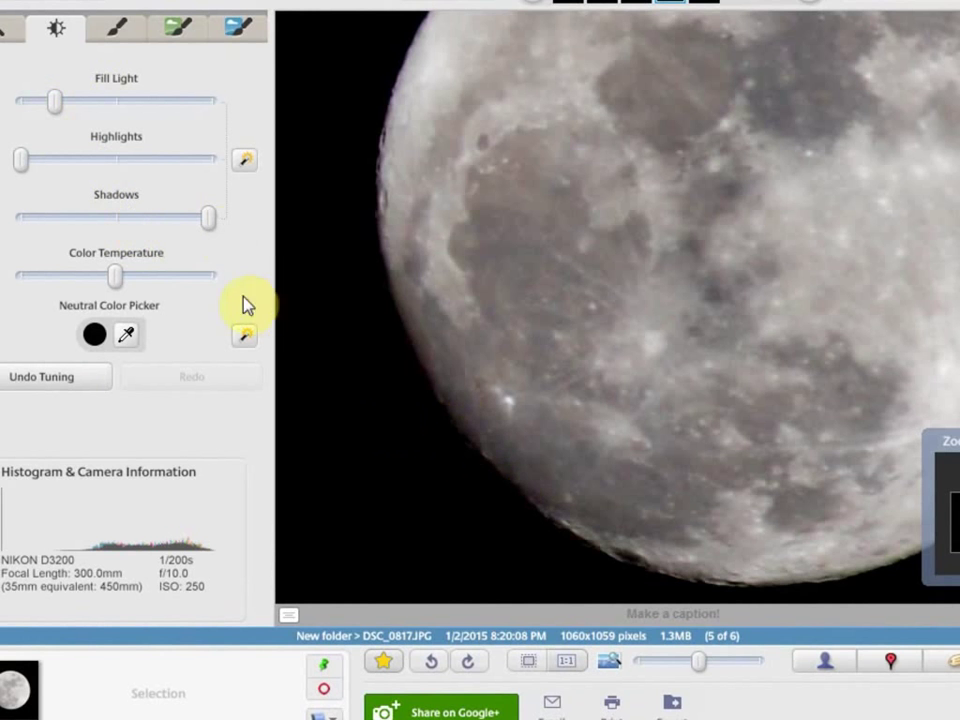
pyautogui.moveTo(208, 220); pyautogui.dragTo(150, 222)
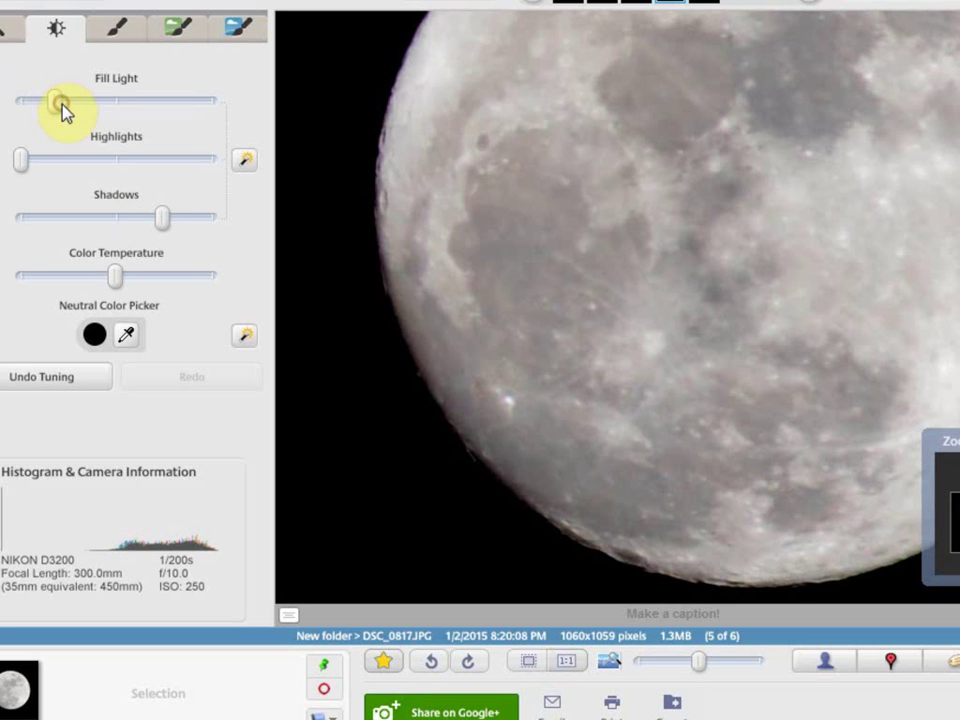
pyautogui.moveTo(60, 106); pyautogui.dragTo(2, 106)
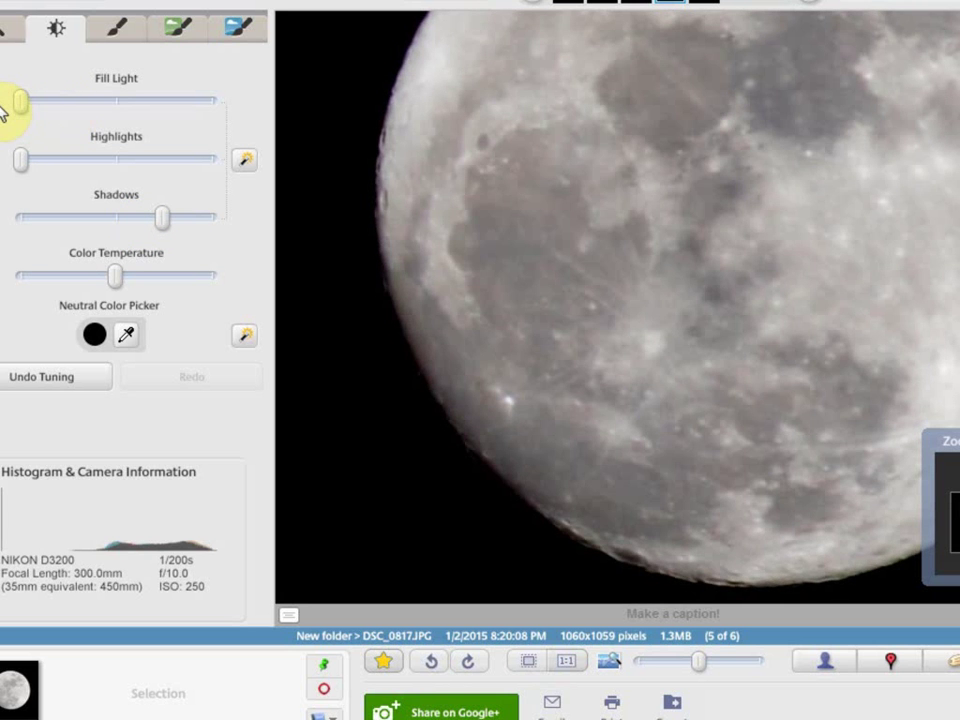
pyautogui.moveTo(131, 111); pyautogui.dragTo(52, 108)
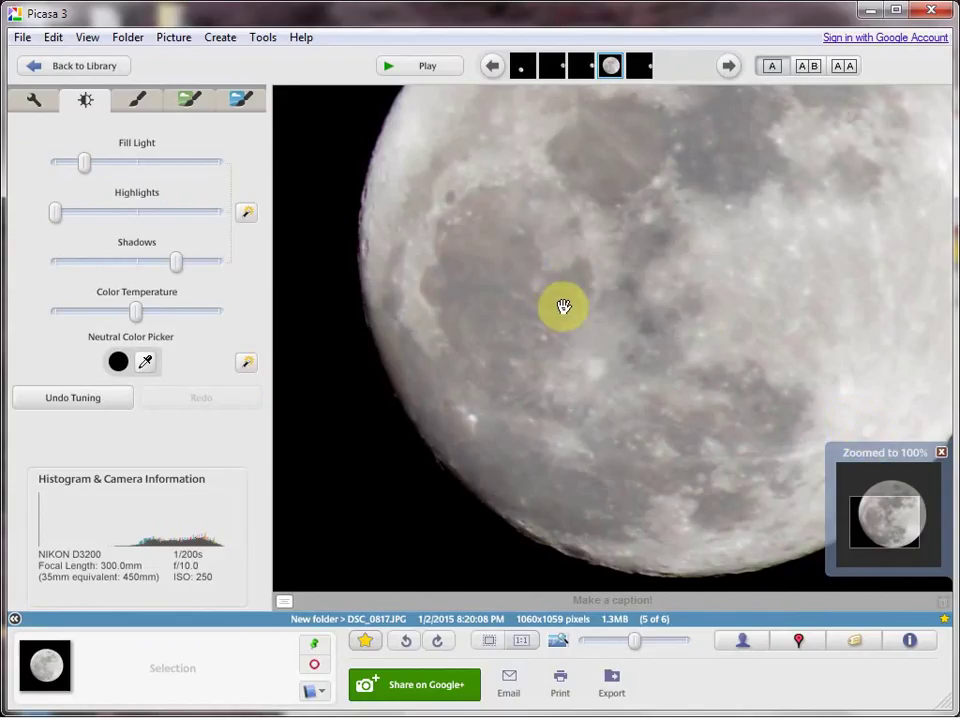
# Apply the Sharpen effect to the moon at a moderate Amount
pyautogui.click(137, 102)
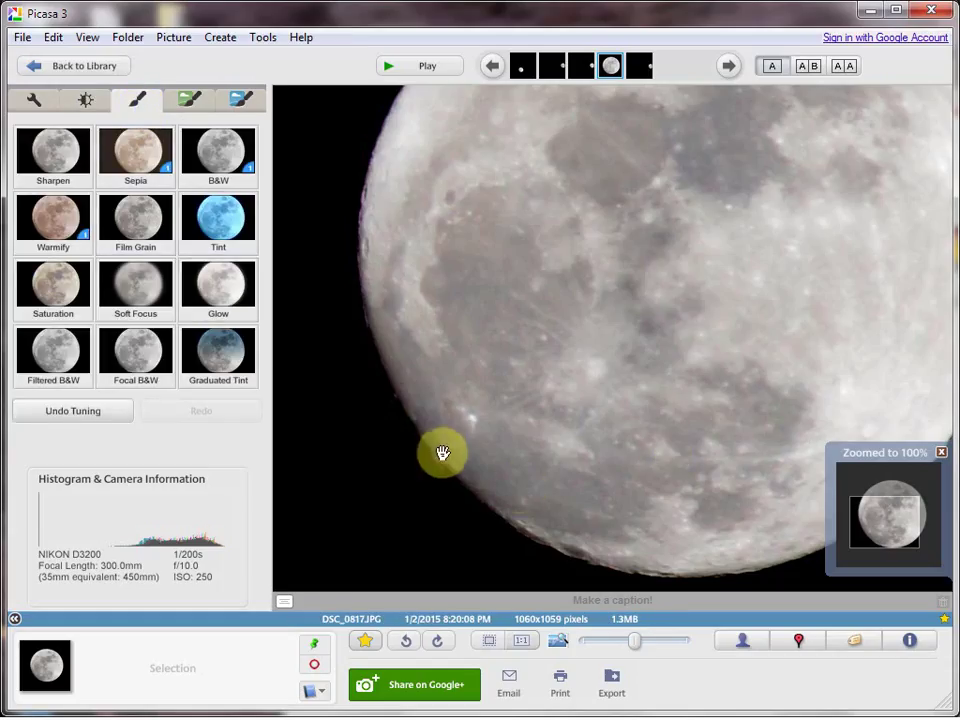
pyautogui.click(56, 152)
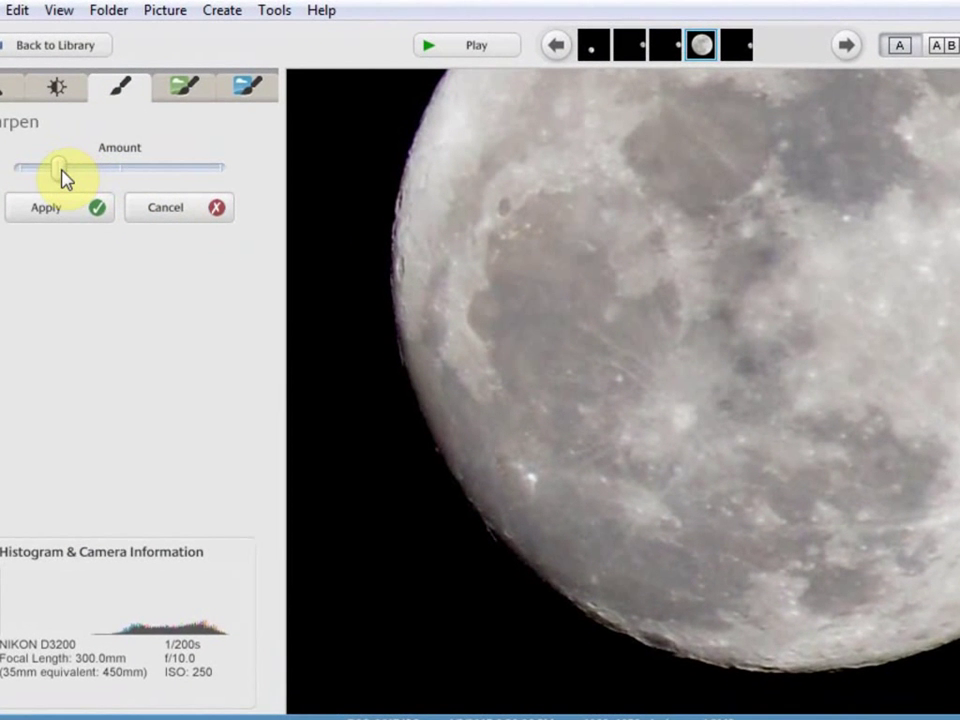
pyautogui.moveTo(70, 172); pyautogui.dragTo(197, 171)
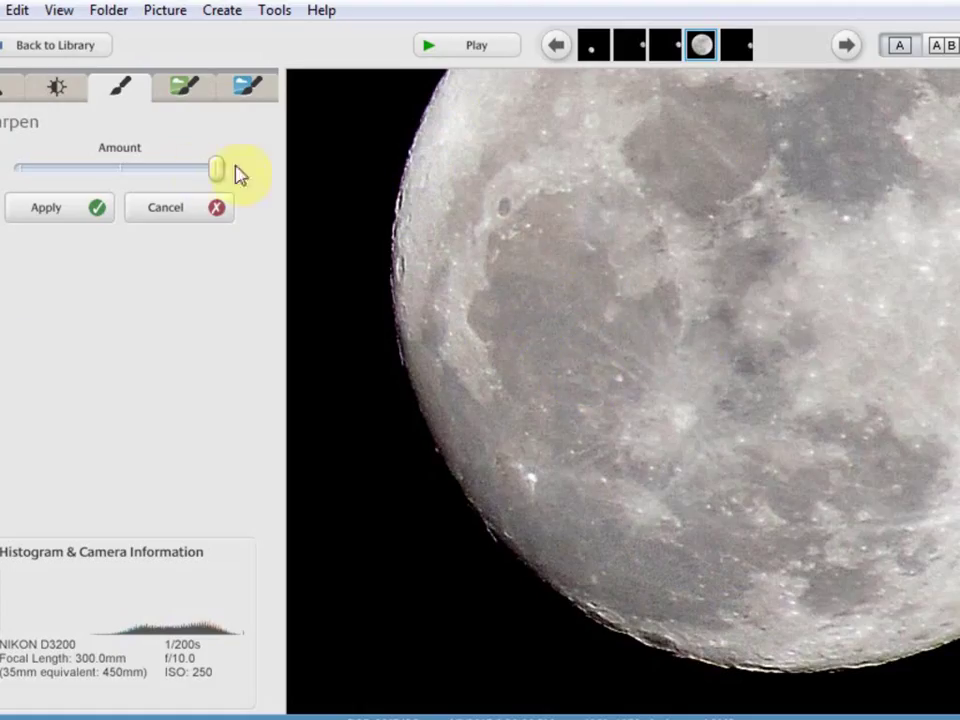
pyautogui.moveTo(219, 170); pyautogui.dragTo(95, 177)
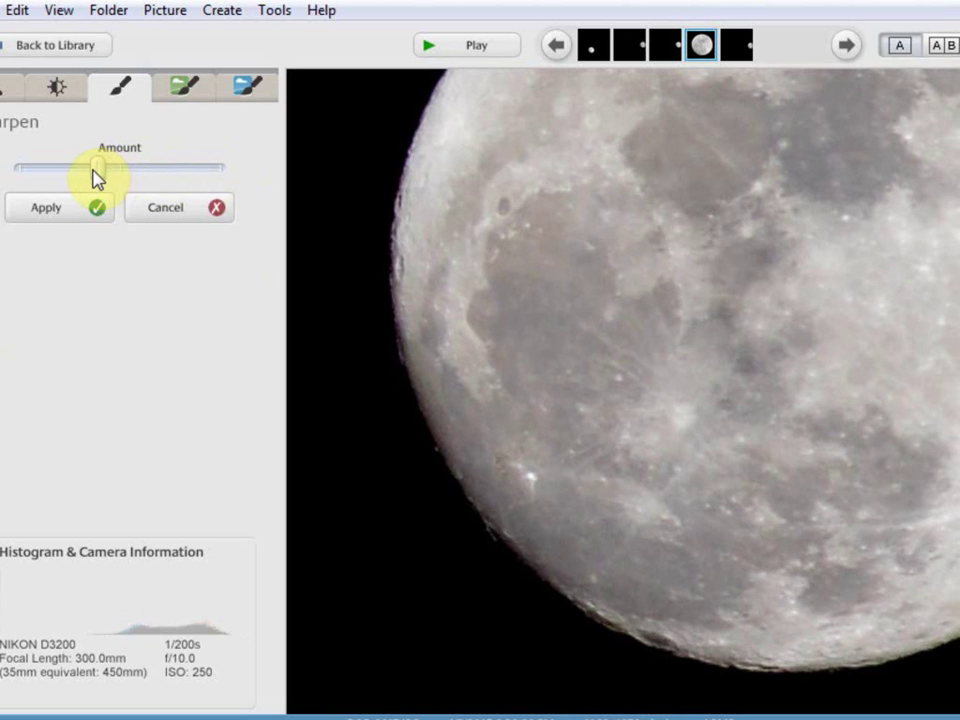
pyautogui.moveTo(95, 177)
pyautogui.mouseDown()
pyautogui.moveTo(64, 177)
pyautogui.moveTo(77, 172)
pyautogui.mouseUp()
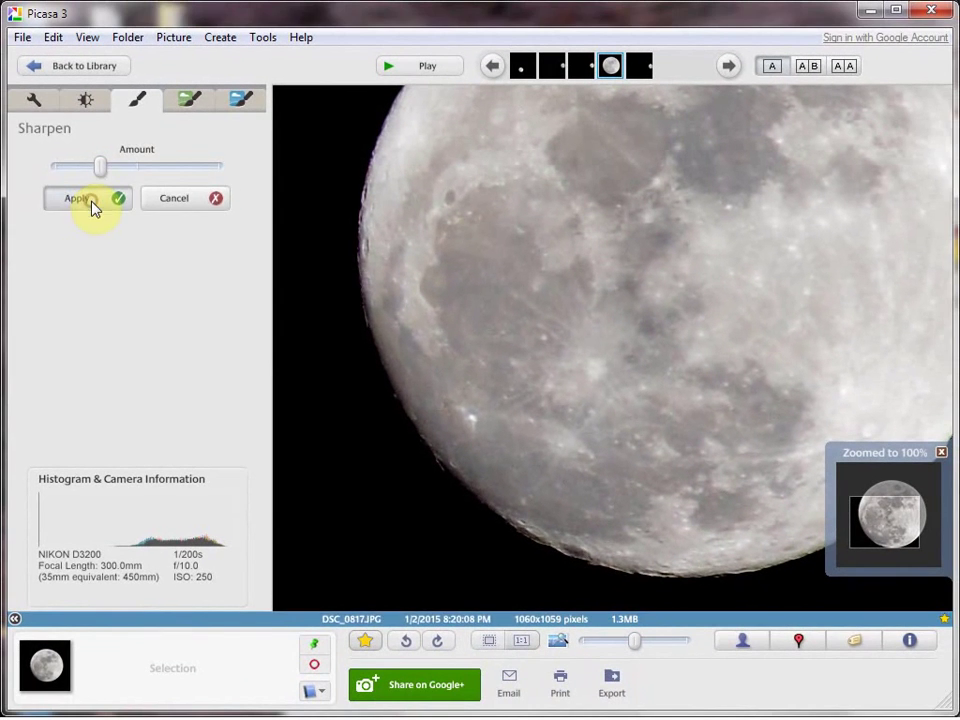
pyautogui.click(92, 203)
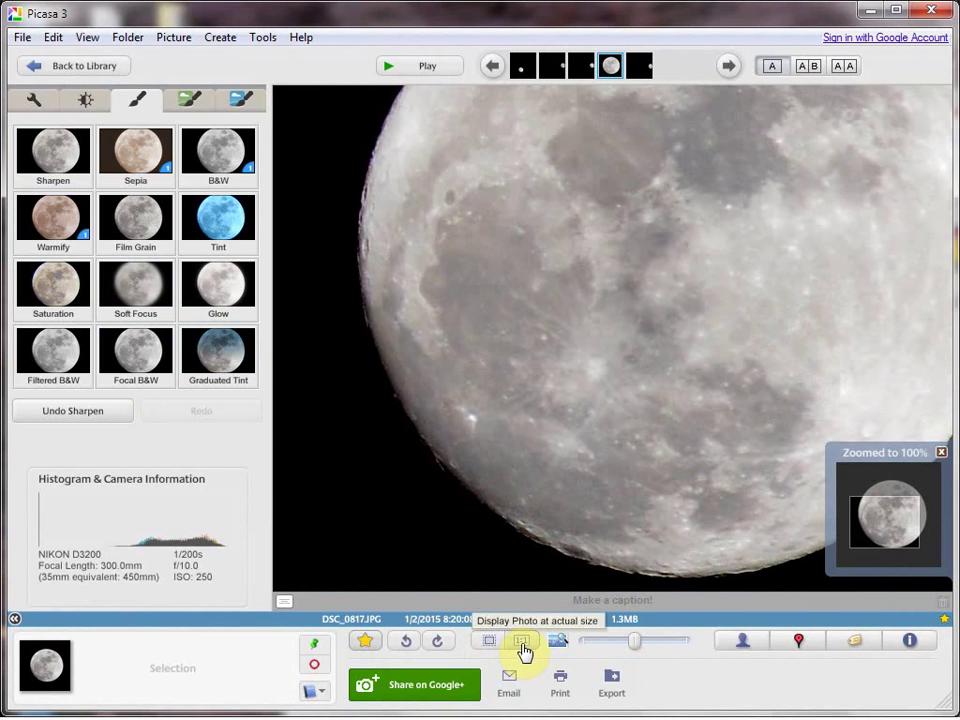
# Fit the photo in view, try the B&W effect, then undo it
pyautogui.click(486, 643)
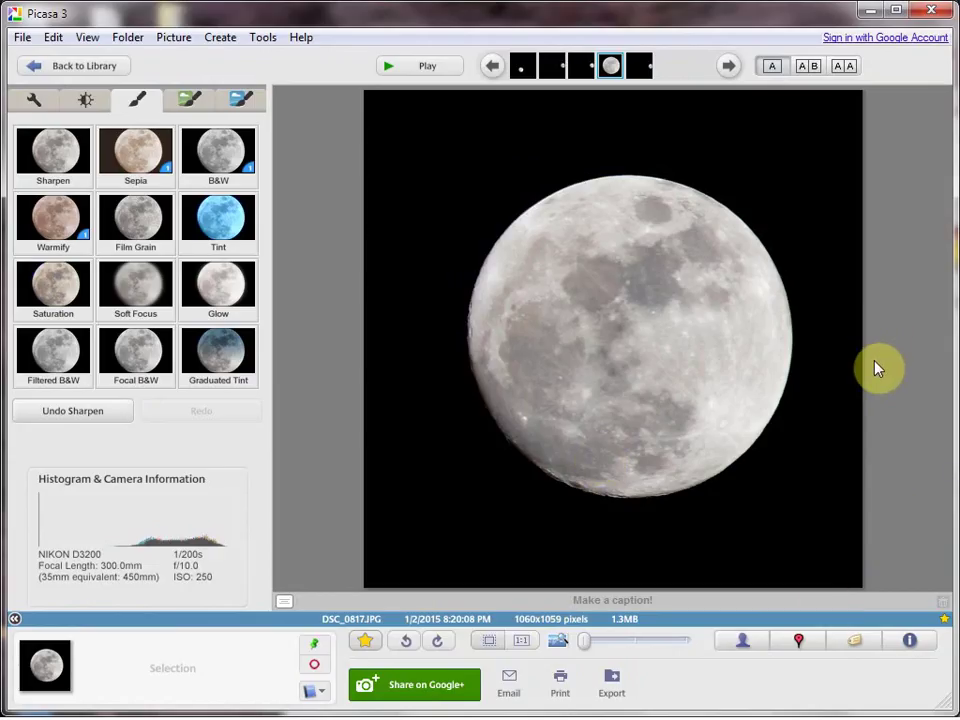
pyautogui.click(221, 158)
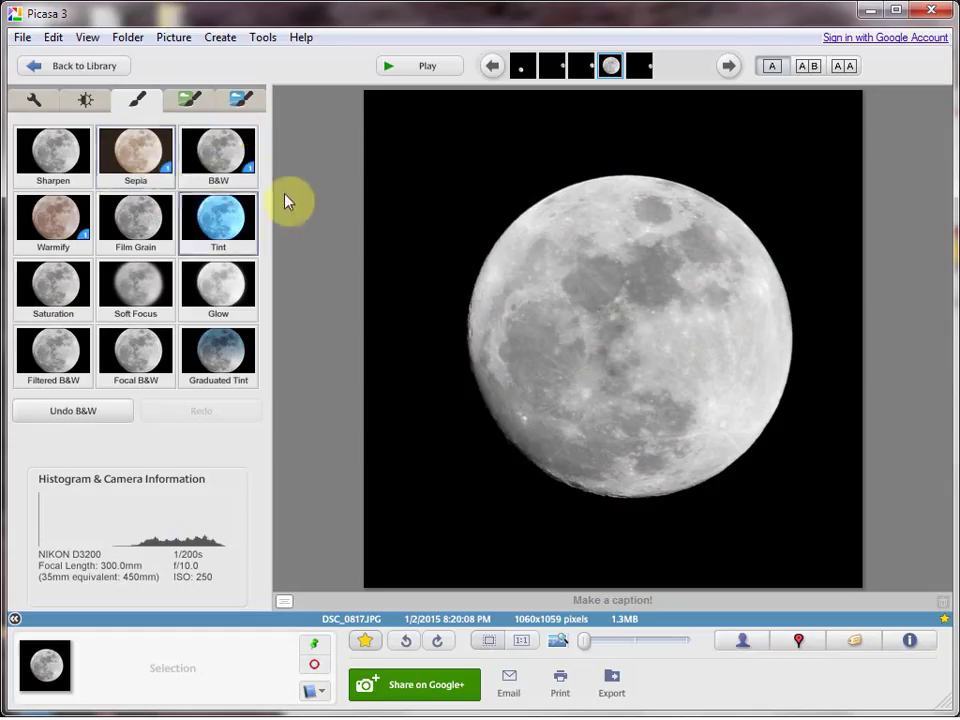
pyautogui.click(62, 411)
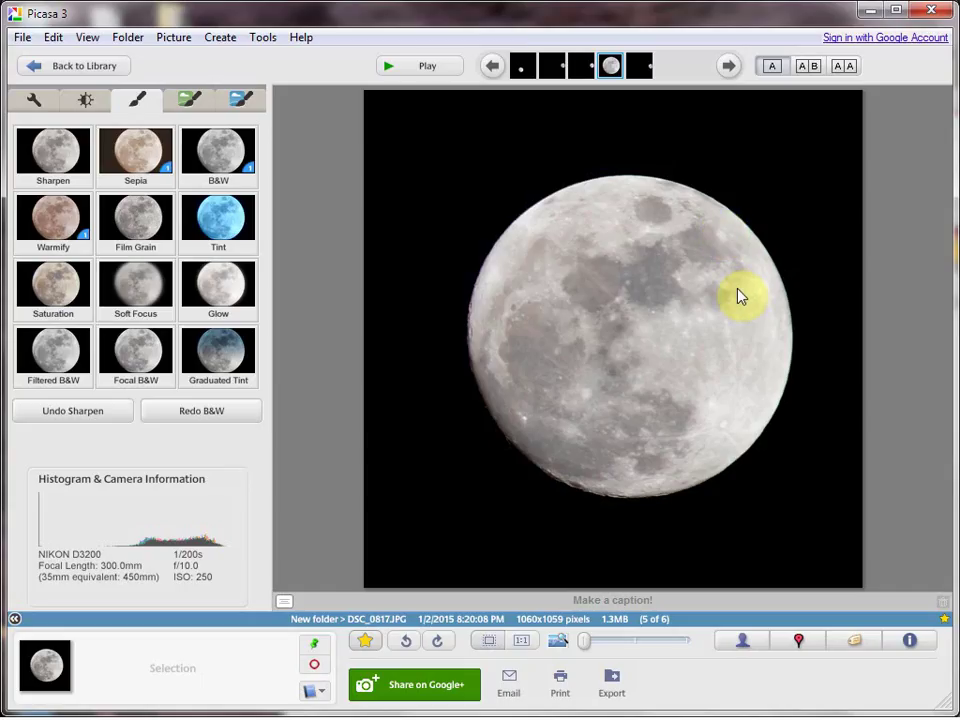
# Review the Basic Fixes, Tuning and Effects tabs in turn
pyautogui.click(33, 101)
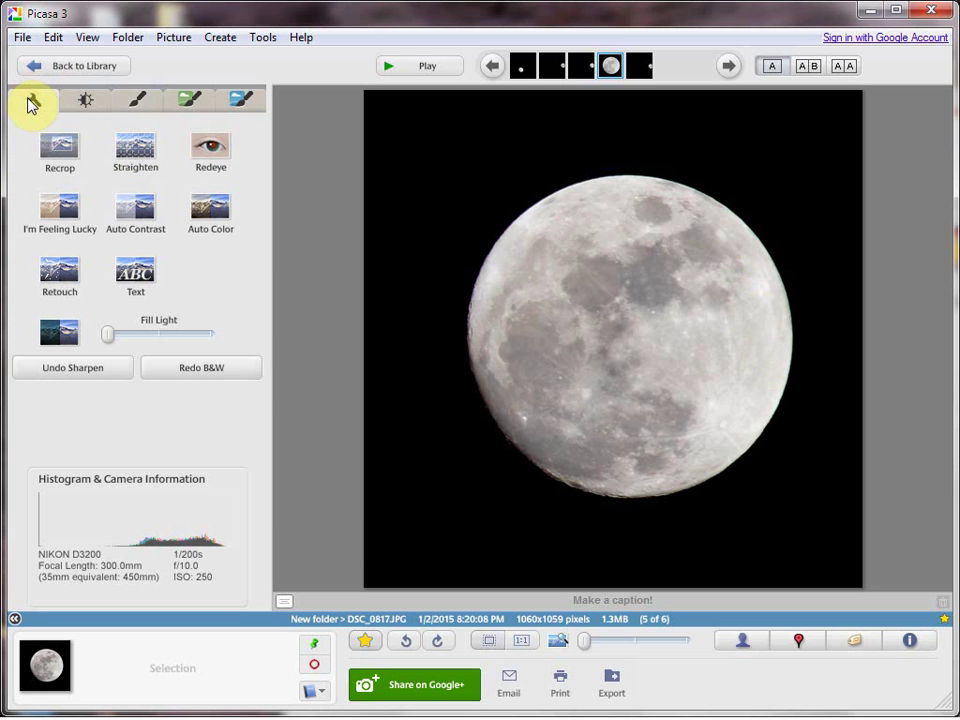
pyautogui.click(99, 101)
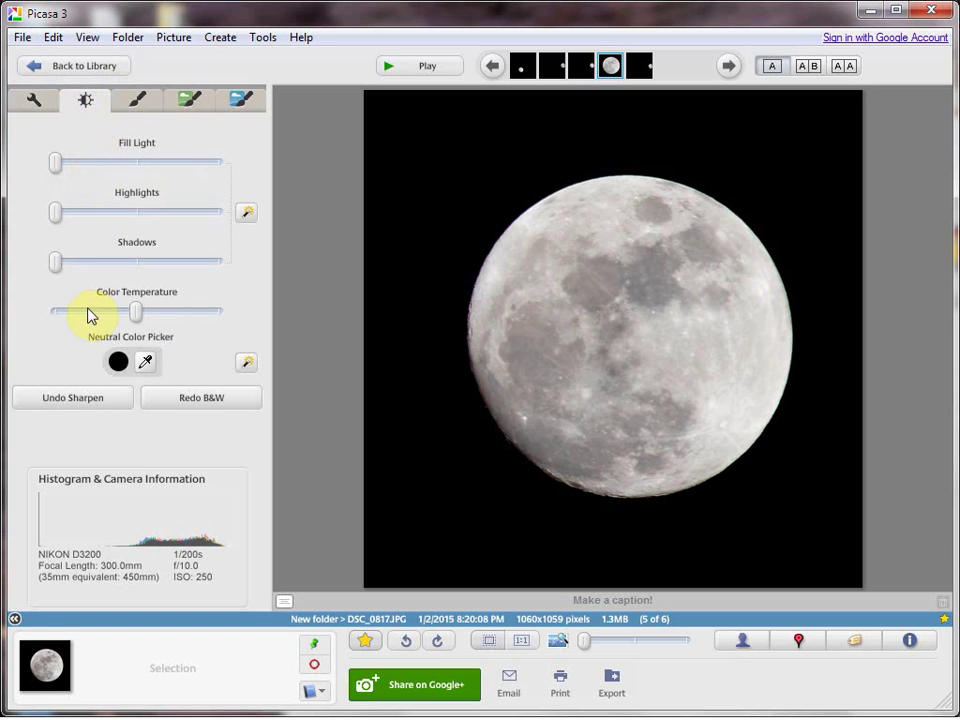
pyautogui.click(140, 101)
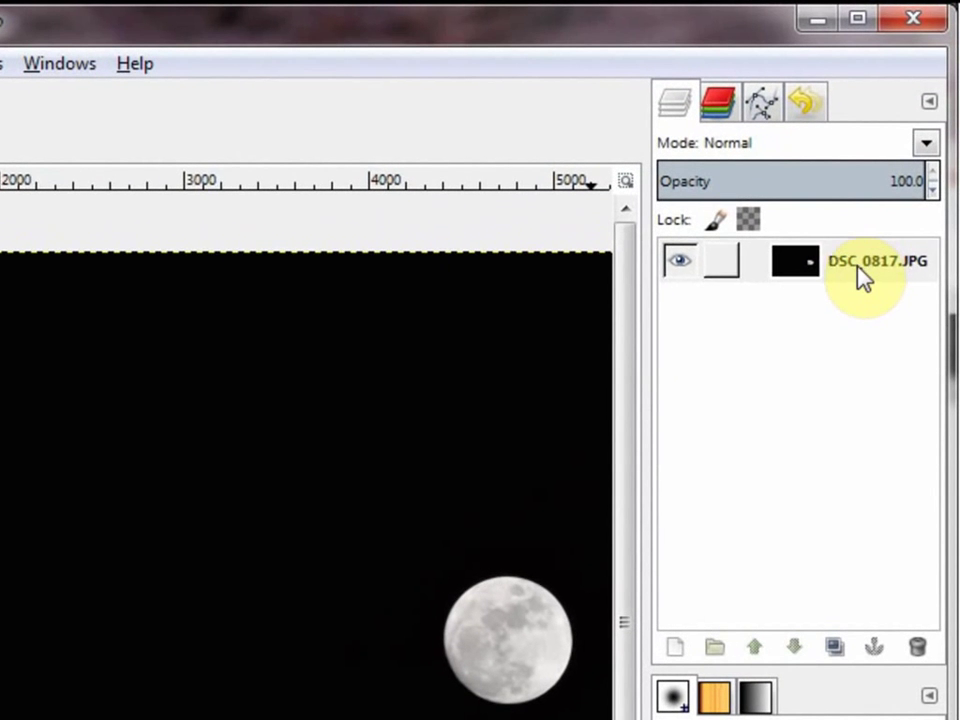
# Add an alpha channel to the DSC_0817.JPG layer and duplicate it
pyautogui.click(855, 275)
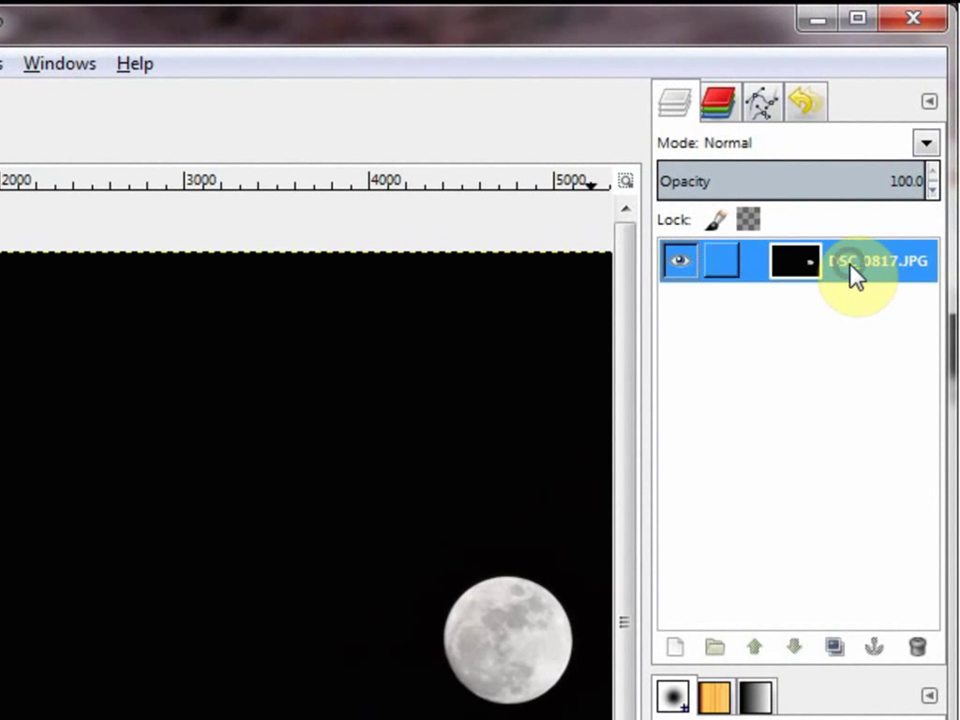
pyautogui.rightClick(853, 268)
pyautogui.click(730, 262)
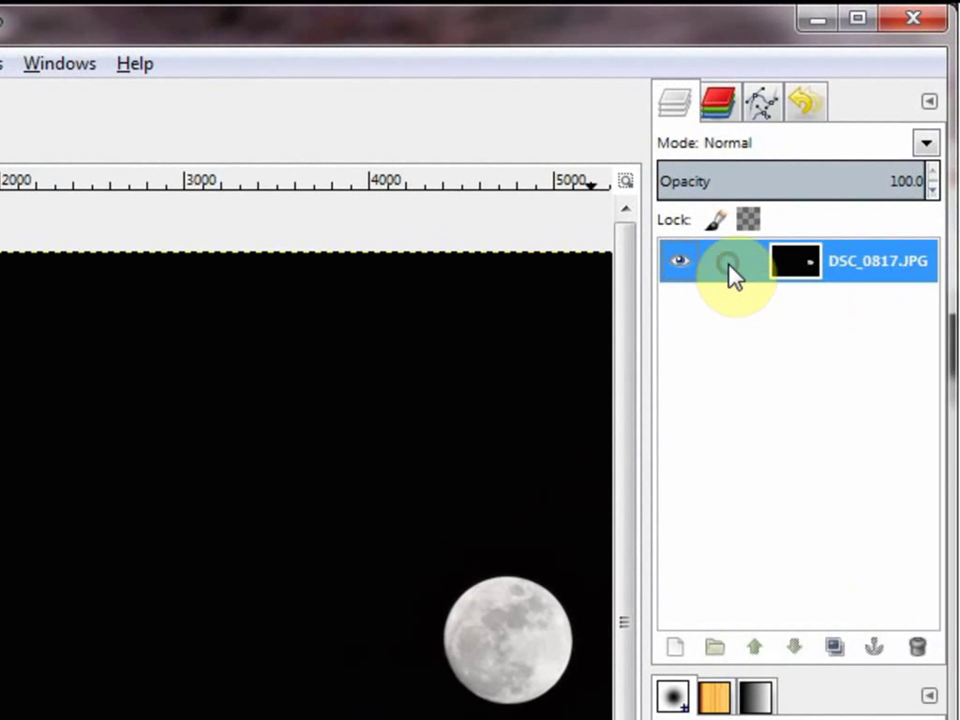
pyautogui.rightClick(755, 258)
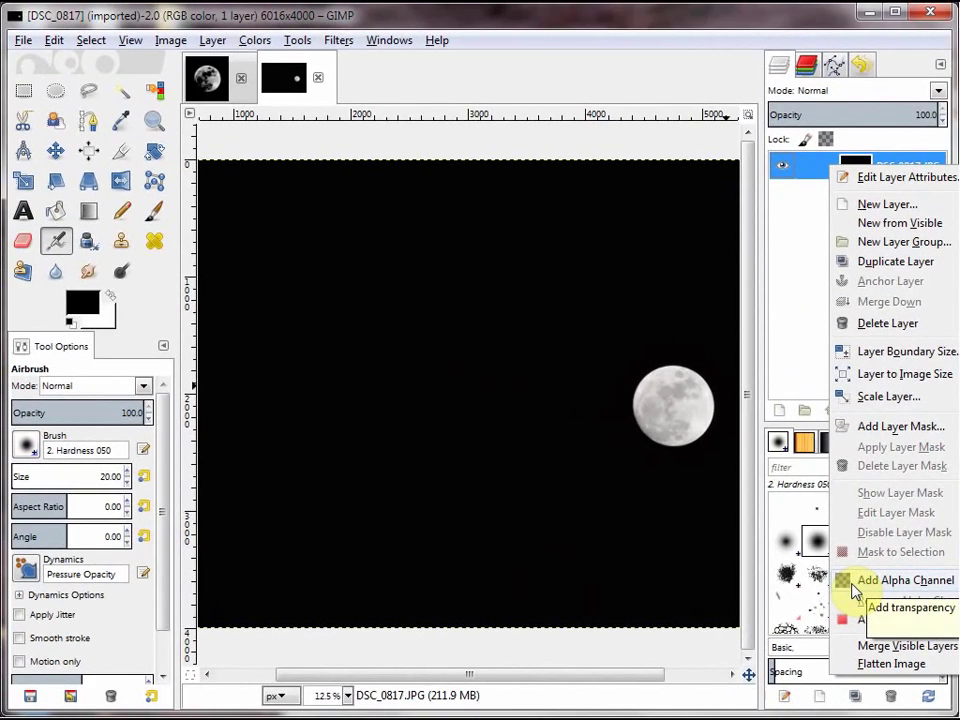
pyautogui.click(805, 562)
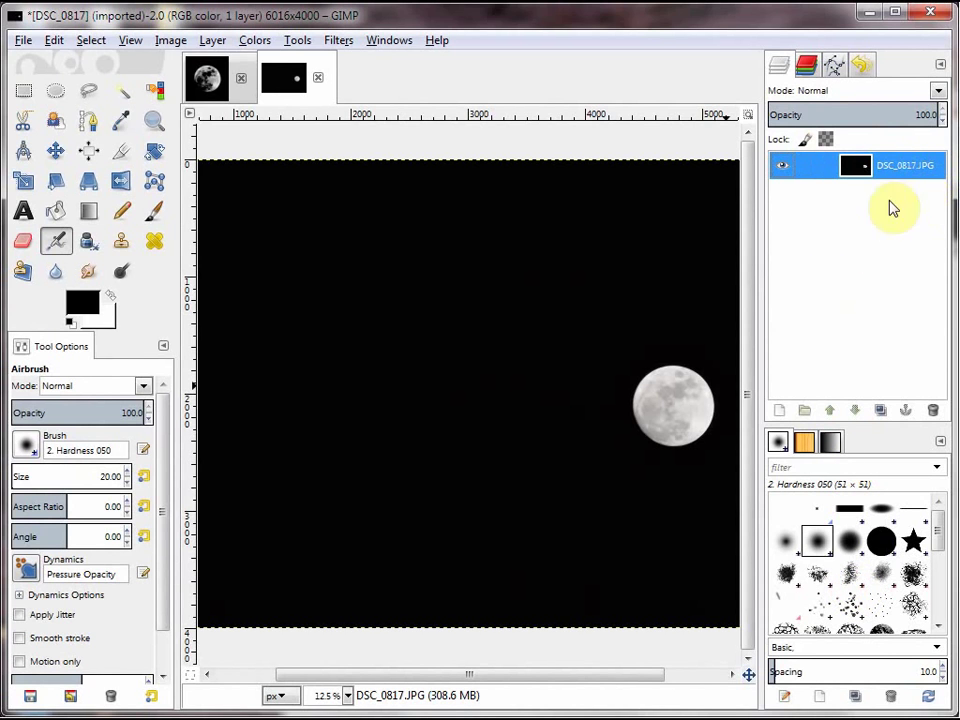
pyautogui.click(880, 411)
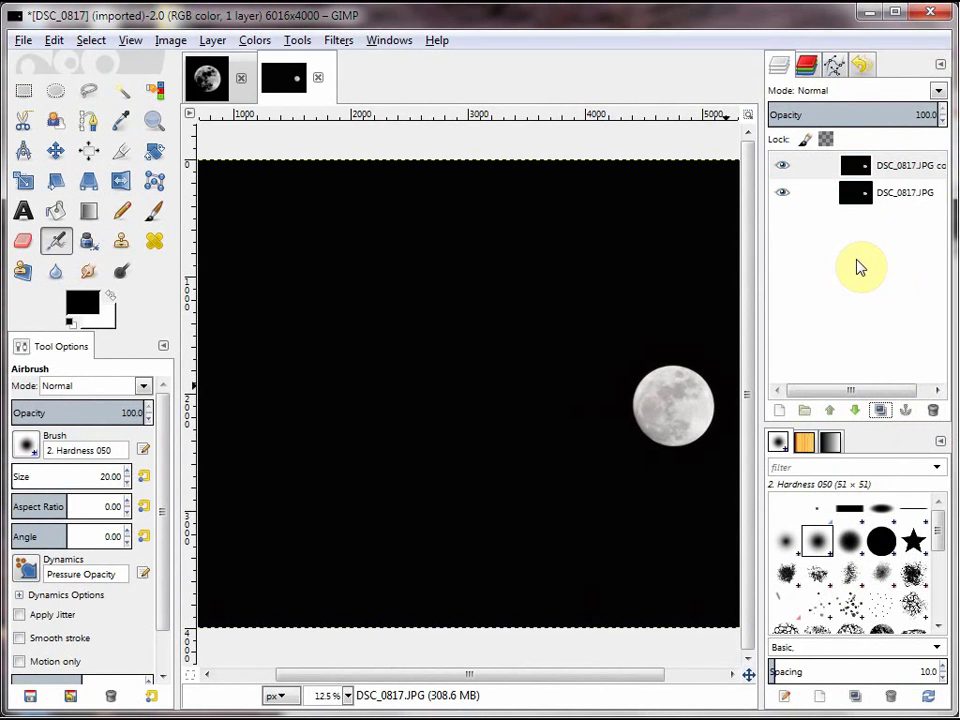
# Zoom in on the moon with the Zoom tool, pan across it, then zoom back out to 50%
pyautogui.click(155, 121)
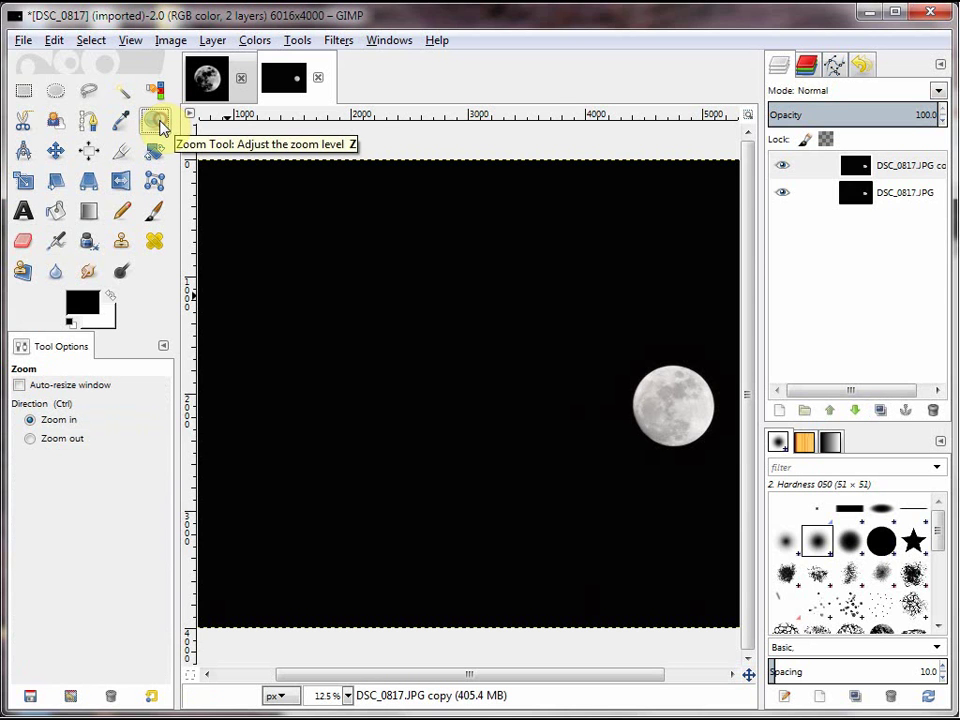
pyautogui.click(676, 416)
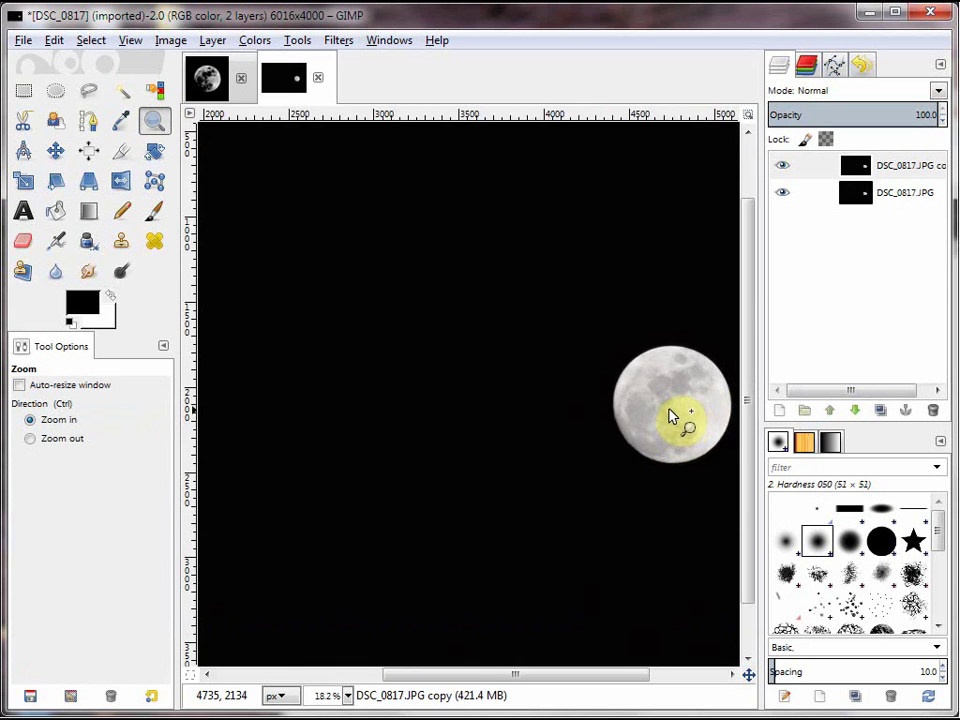
pyautogui.click(676, 416)
pyautogui.click(681, 414)
pyautogui.click(684, 414)
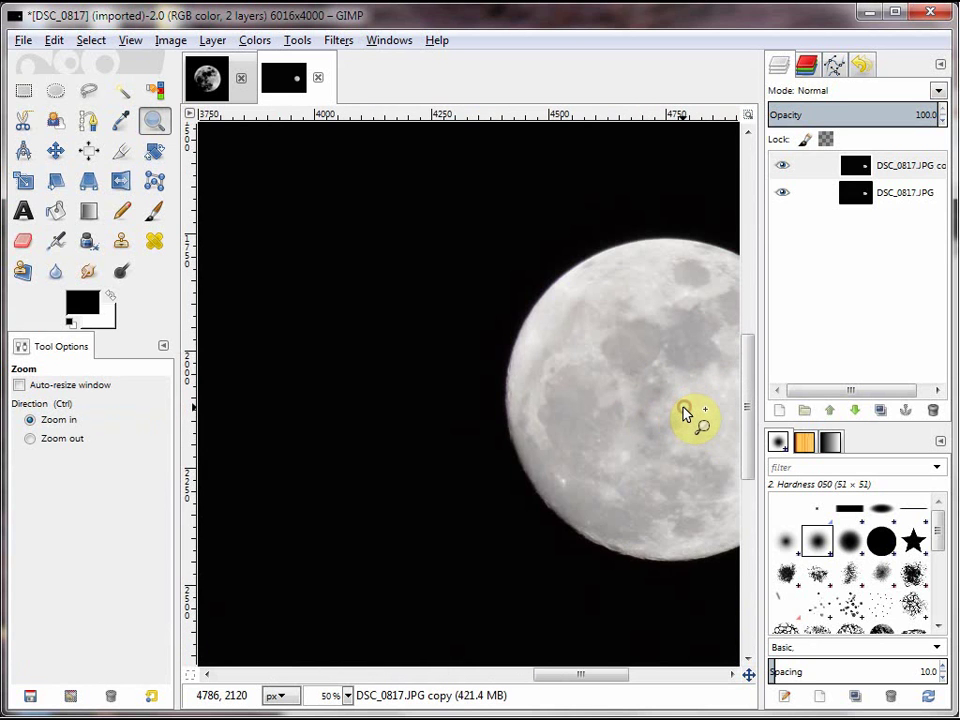
pyautogui.click(684, 414)
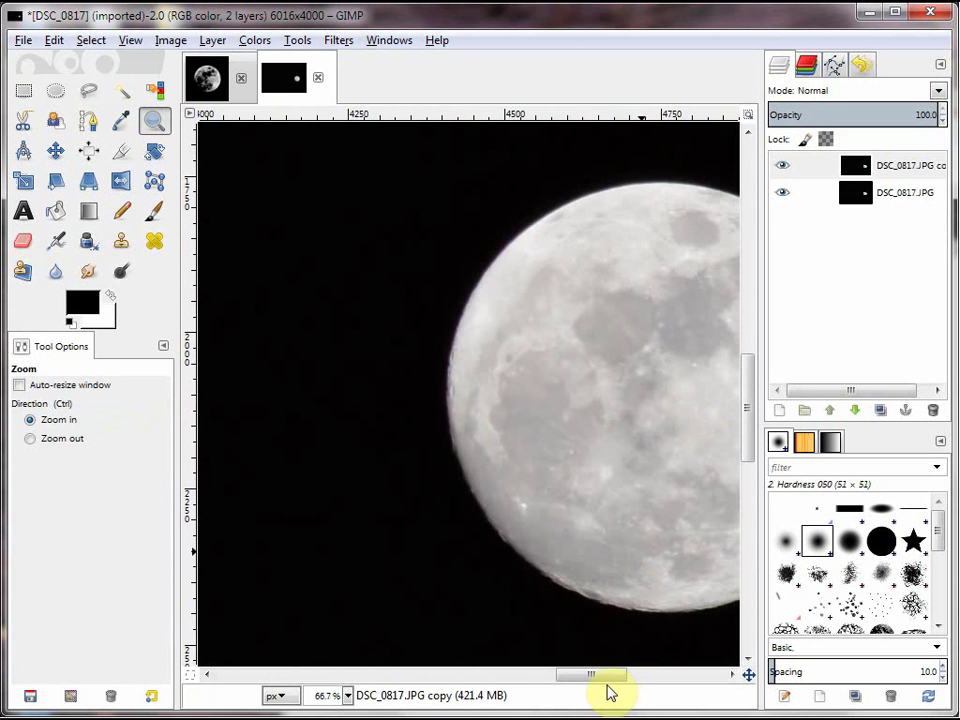
pyautogui.moveTo(604, 679); pyautogui.dragTo(631, 684)
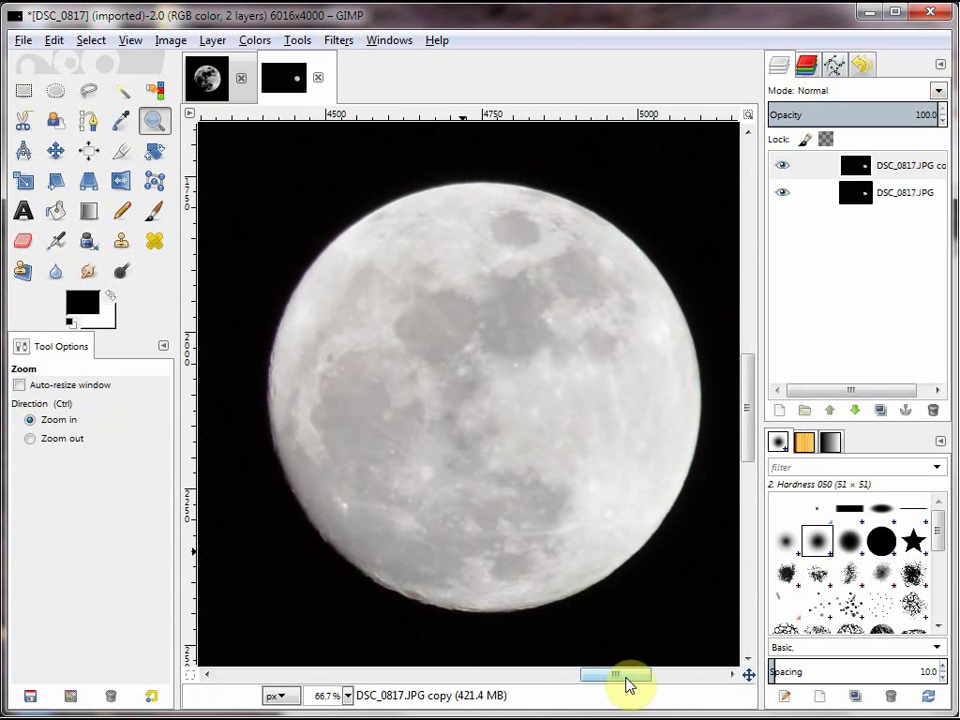
pyautogui.press('-')
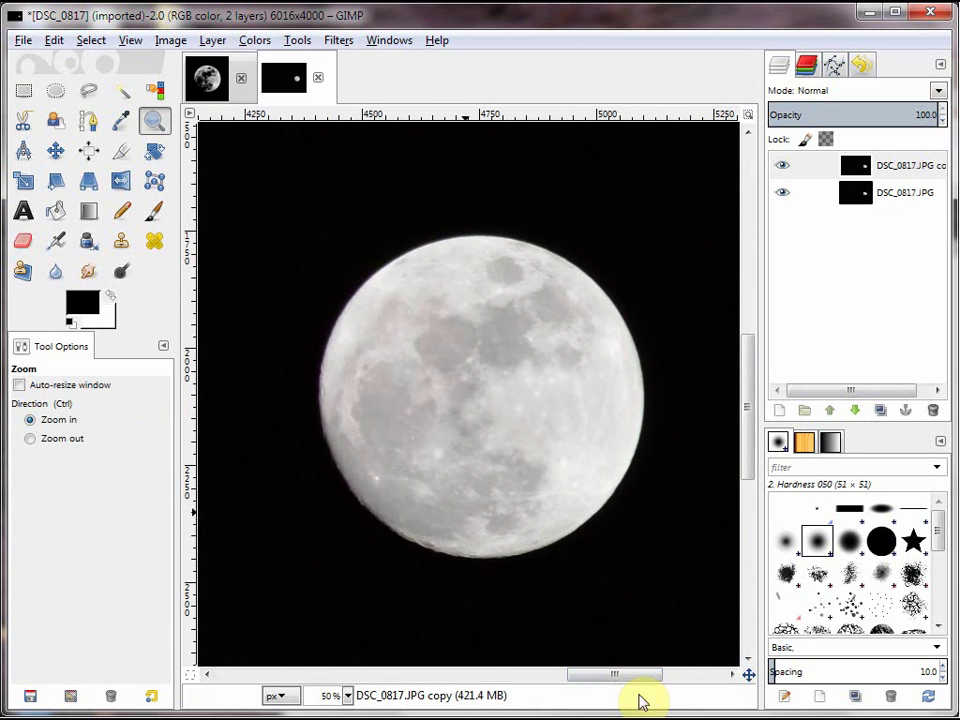
pyautogui.scroll(1, 750, 440)
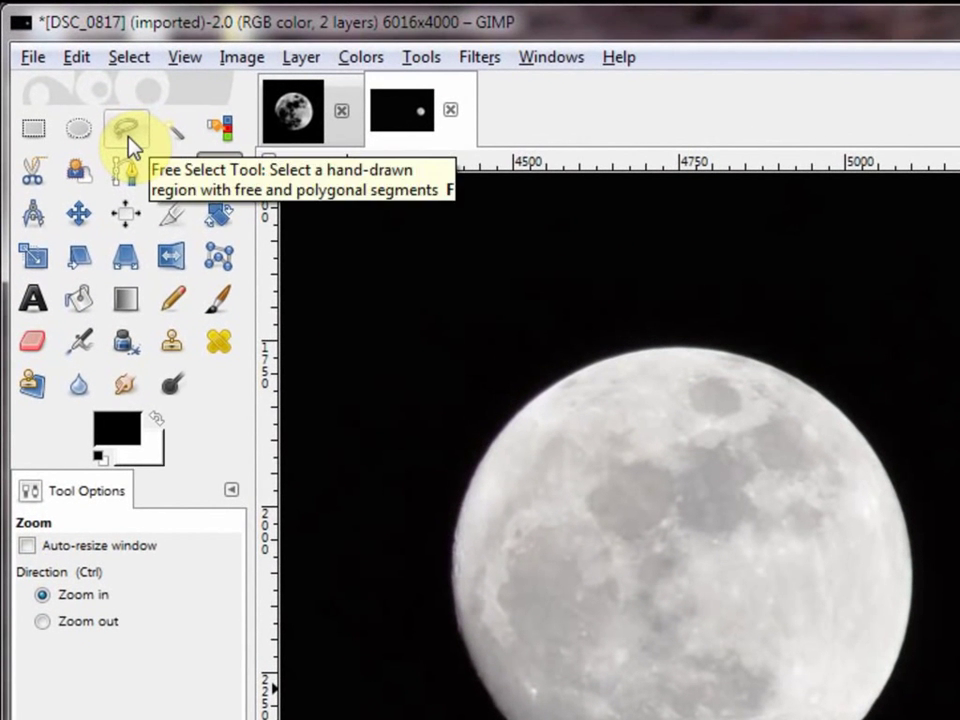
# Lock the Crop tool to a fixed 1:1 aspect ratio and draw a 1010 × 1010 square around the moon
pyautogui.click(172, 228)
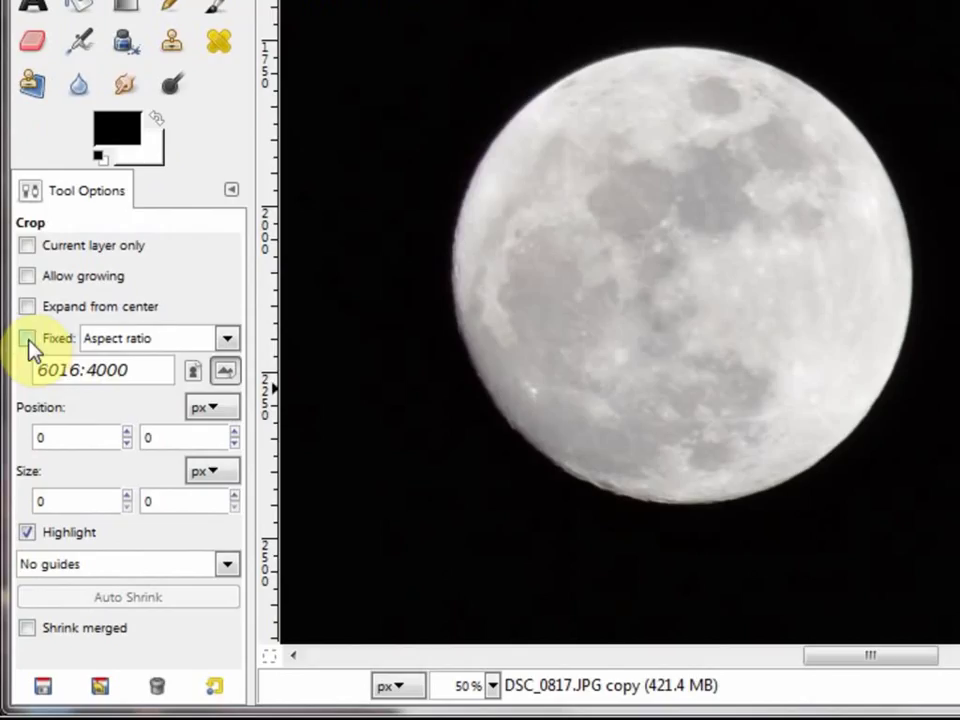
pyautogui.click(27, 362)
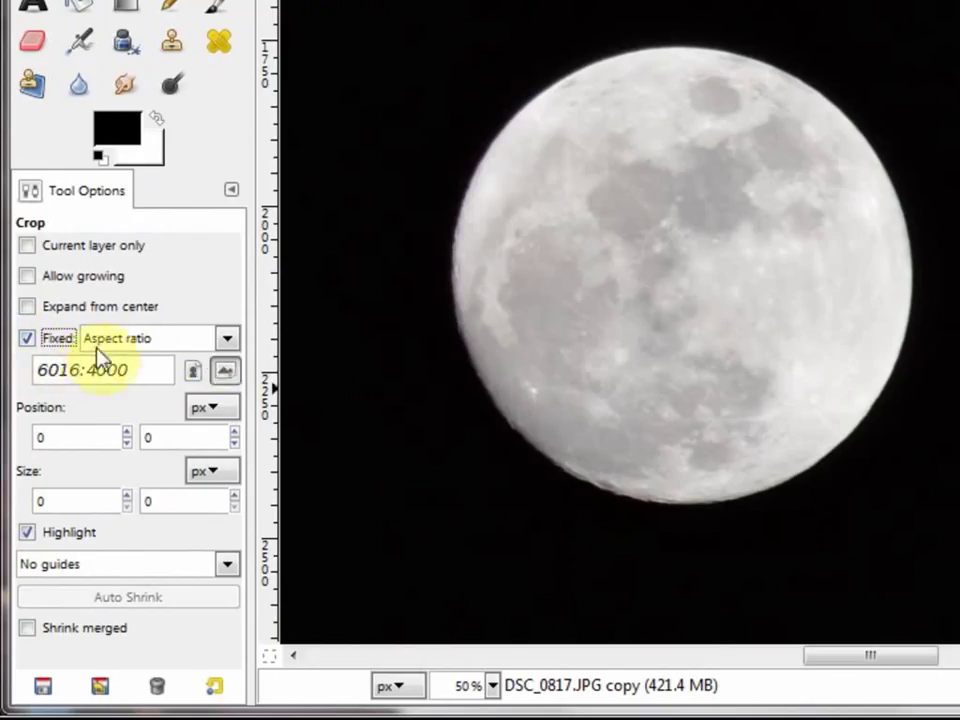
pyautogui.moveTo(145, 378); pyautogui.dragTo(5, 378)
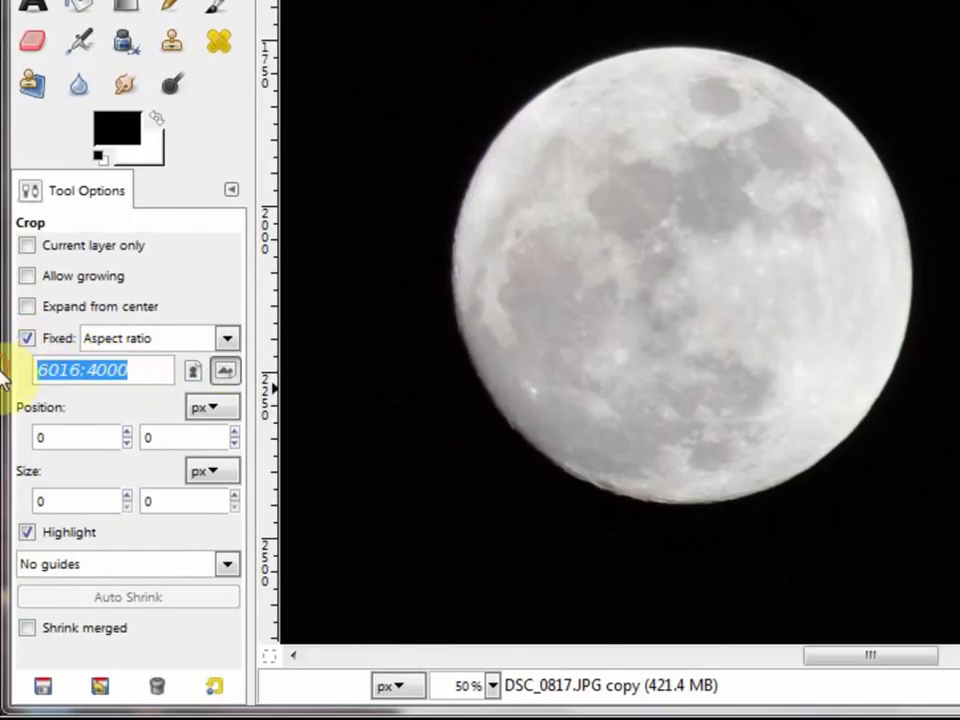
pyautogui.write('1:1')
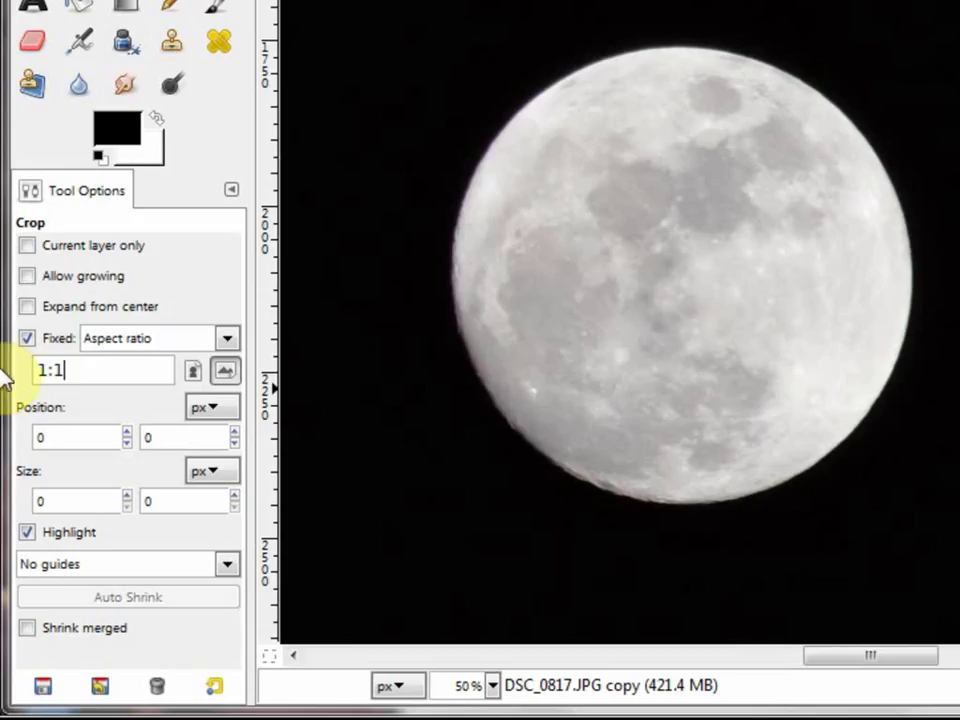
pyautogui.click(78, 437)
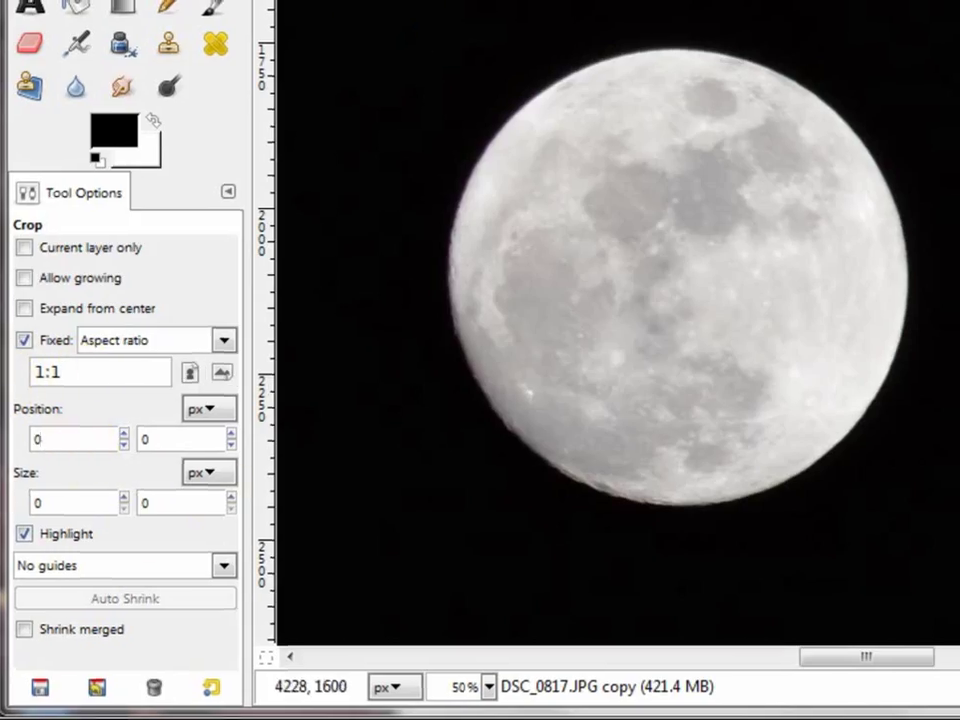
pyautogui.moveTo(200, 30); pyautogui.dragTo(778, 621)
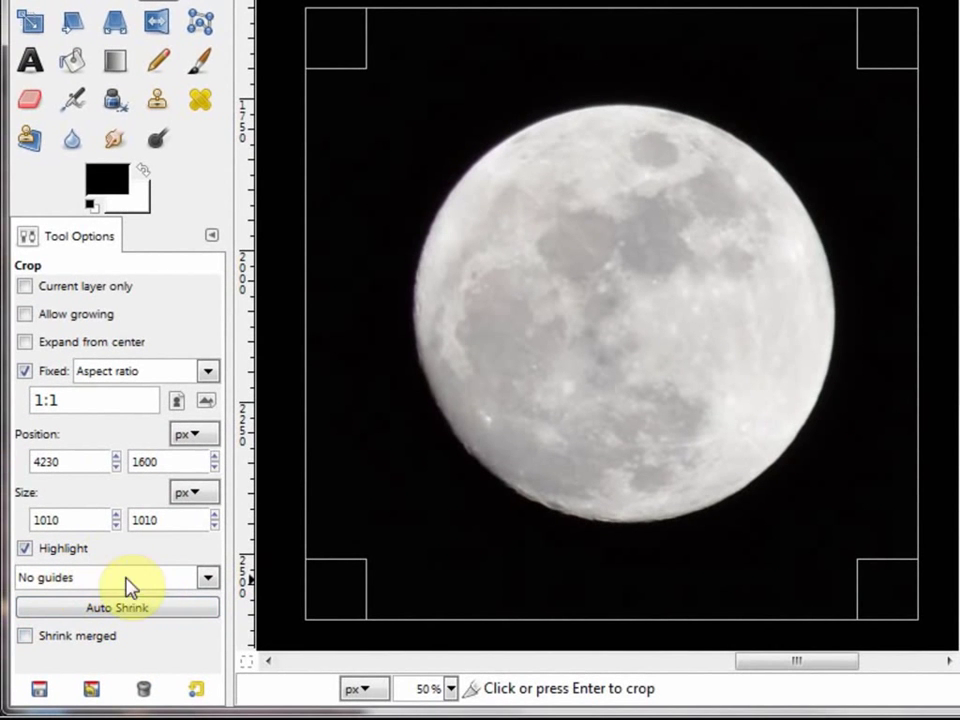
# Turn on center-line guides, centre the moon in the square crop box, and apply the crop
pyautogui.click(209, 579)
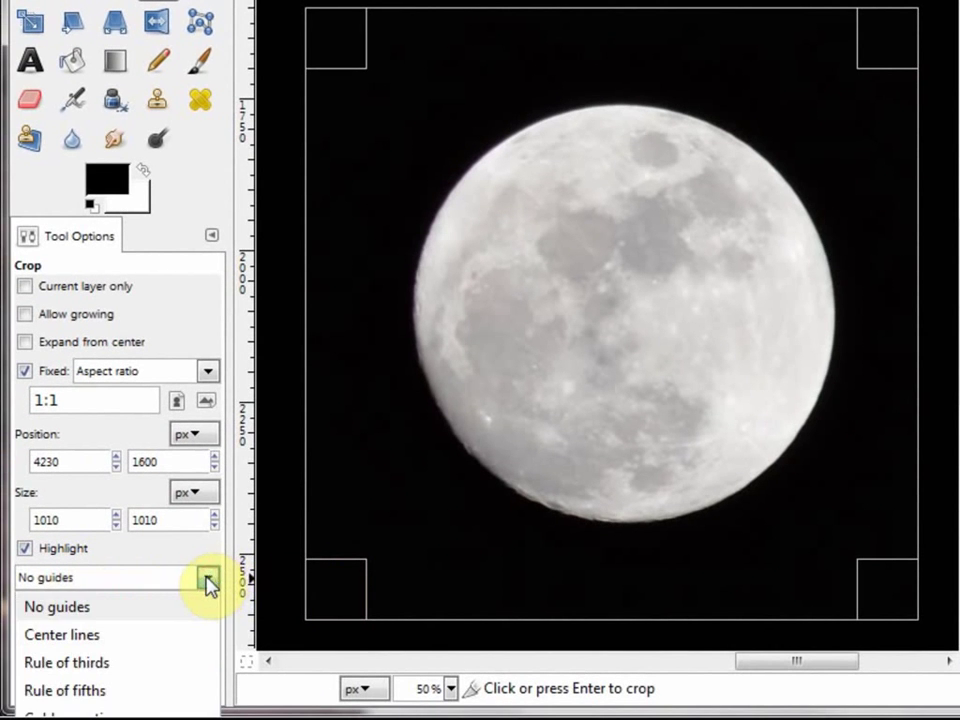
pyautogui.click(118, 640)
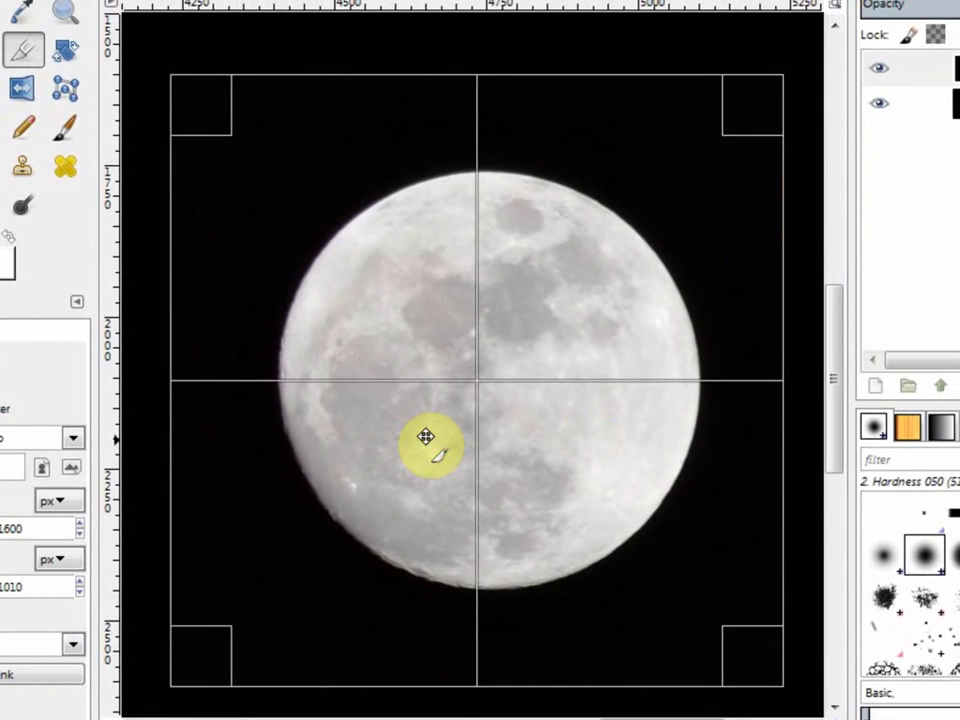
pyautogui.moveTo(455, 426)
pyautogui.mouseDown()
pyautogui.moveTo(474, 426)
pyautogui.moveTo(463, 436)
pyautogui.mouseUp()
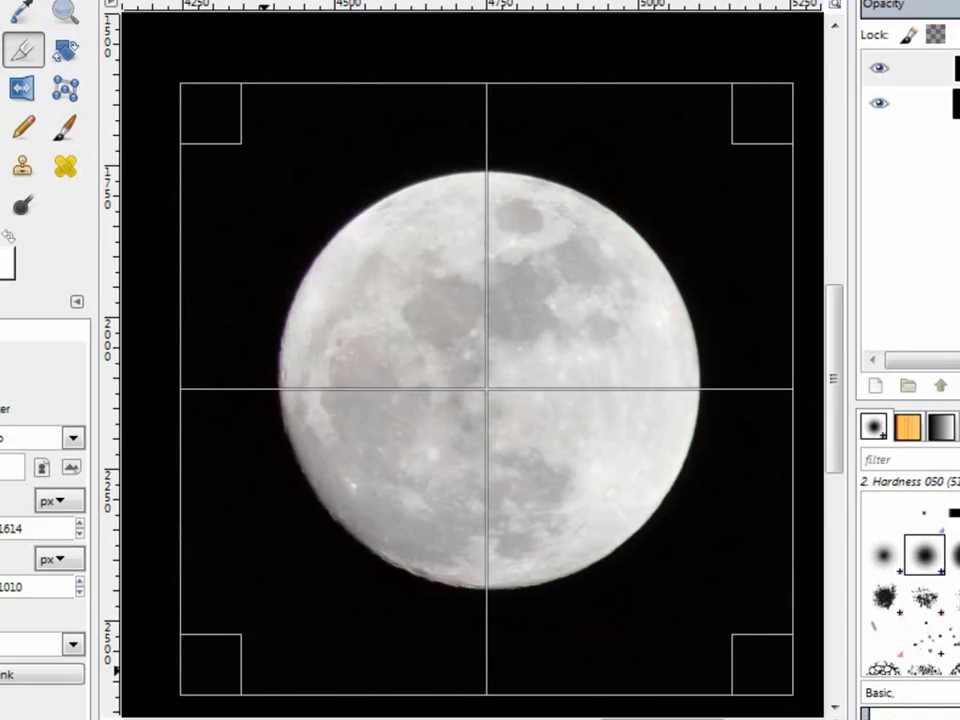
pyautogui.press('Return')
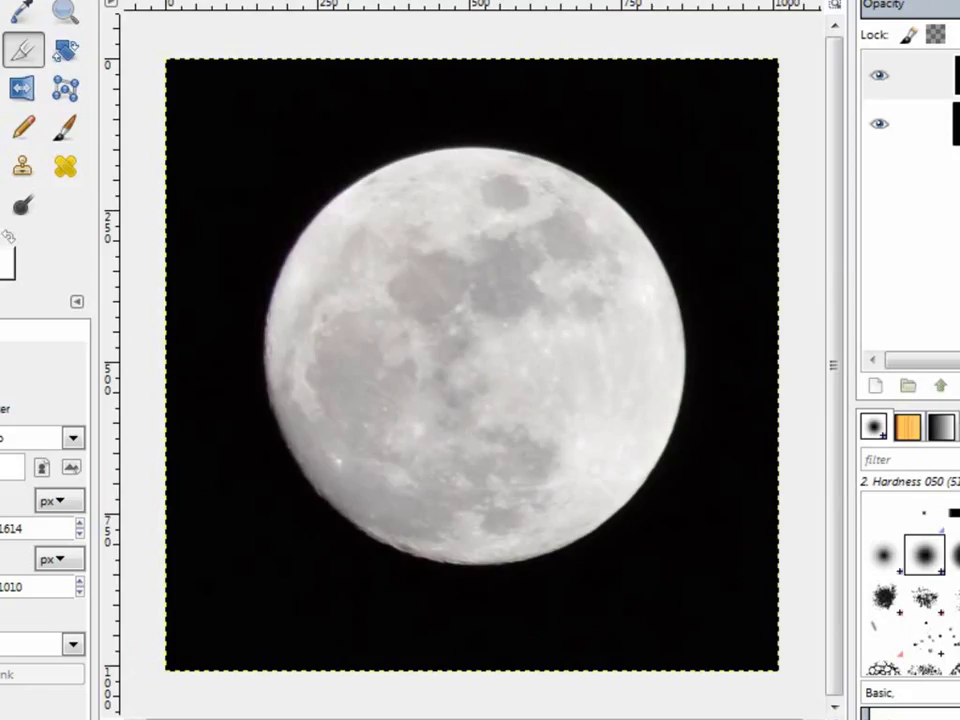
# Draw a new crop box over the whole image, pull in its left and bottom edges, and crop to 998 × 998
pyautogui.click(178, 70)
pyautogui.moveTo(178, 70); pyautogui.dragTo(765, 705)
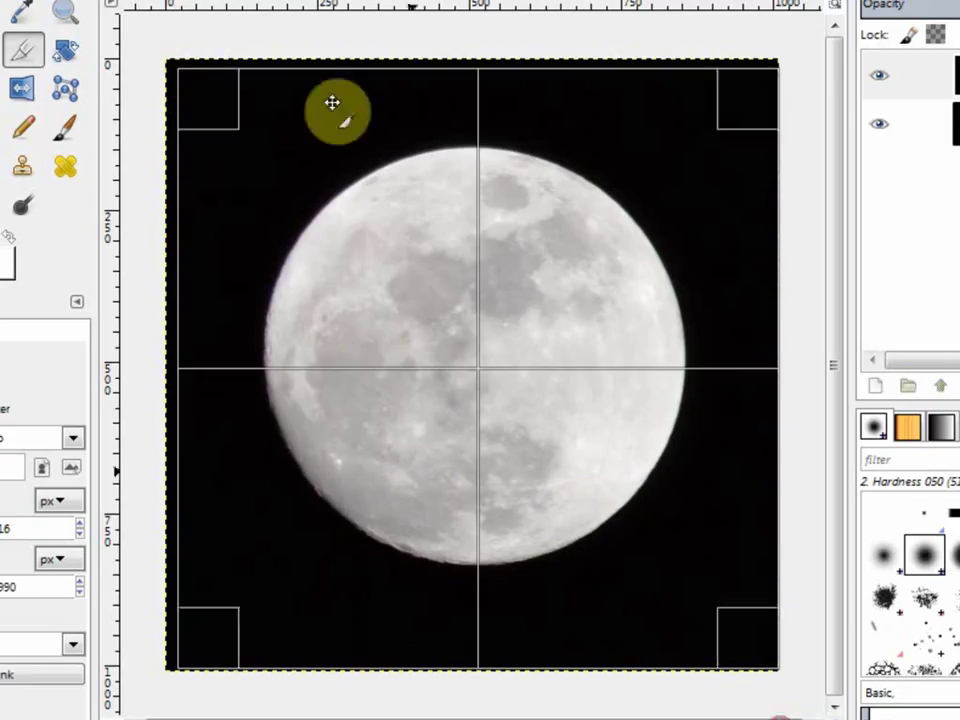
pyautogui.moveTo(195, 92); pyautogui.dragTo(77, 32)
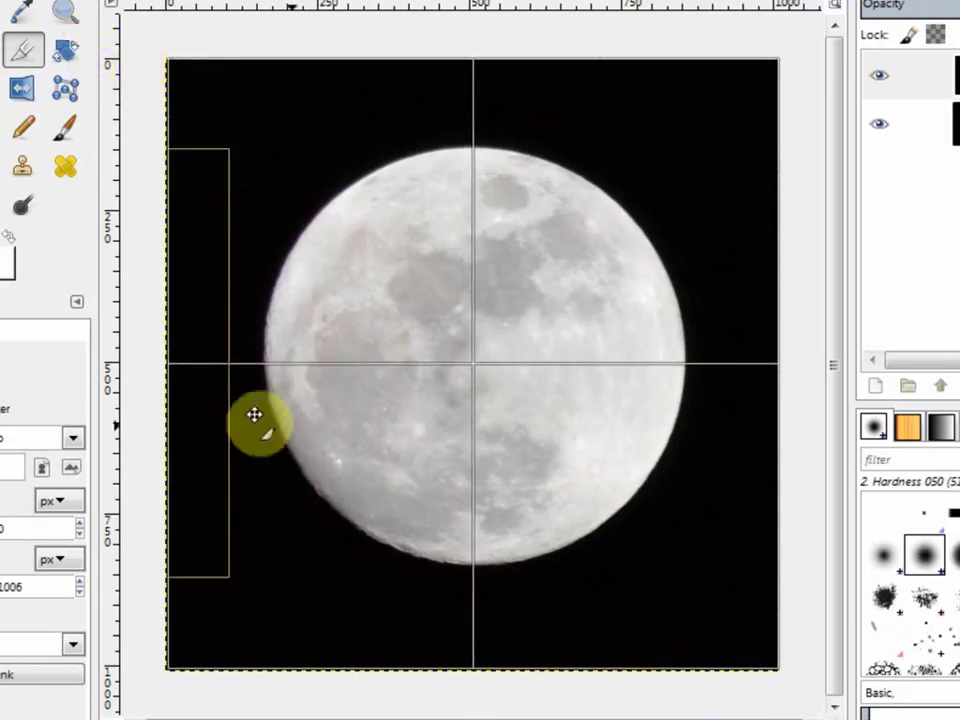
pyautogui.moveTo(199, 399); pyautogui.dragTo(118, 407)
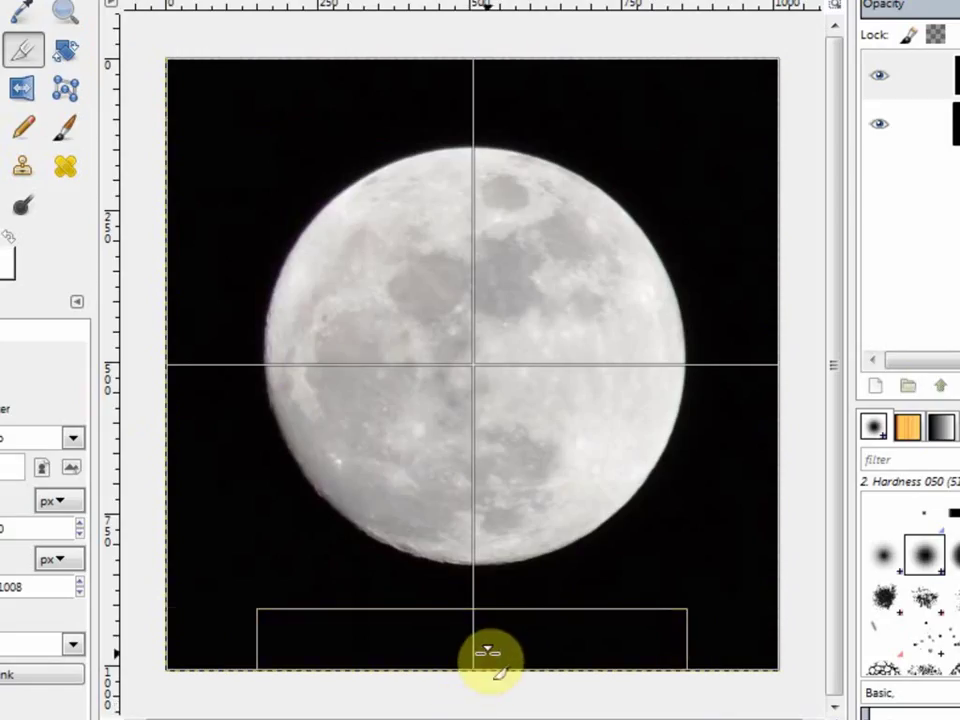
pyautogui.moveTo(487, 651); pyautogui.dragTo(489, 648)
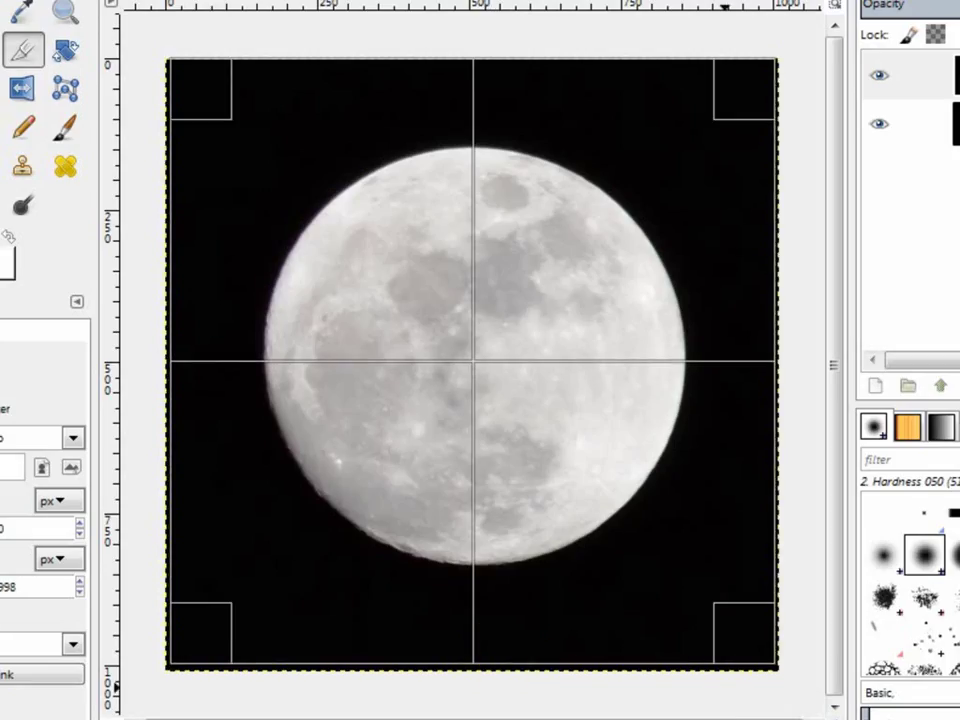
pyautogui.press('Return')
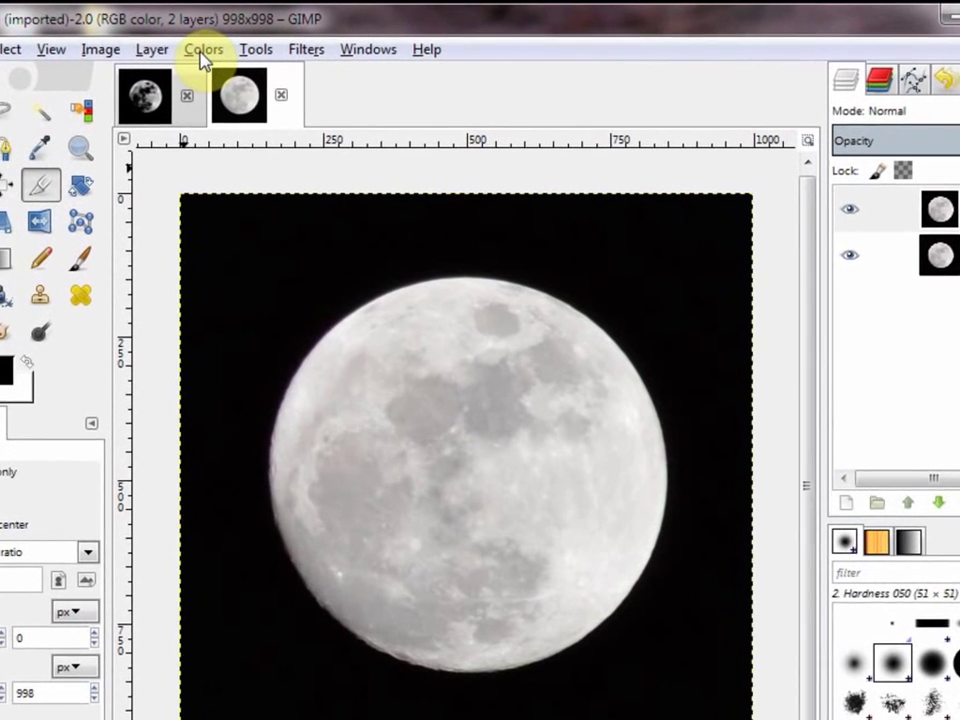
# Bring up Colors > Levels for the DSC_0817.JPG copy layer
pyautogui.click(202, 50)
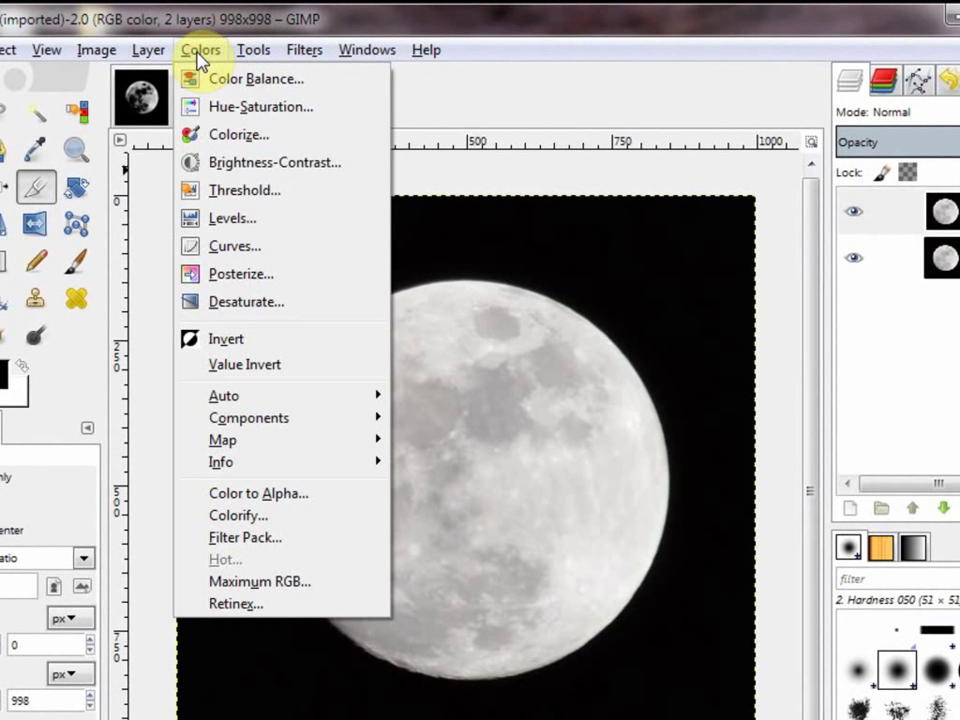
pyautogui.click(245, 220)
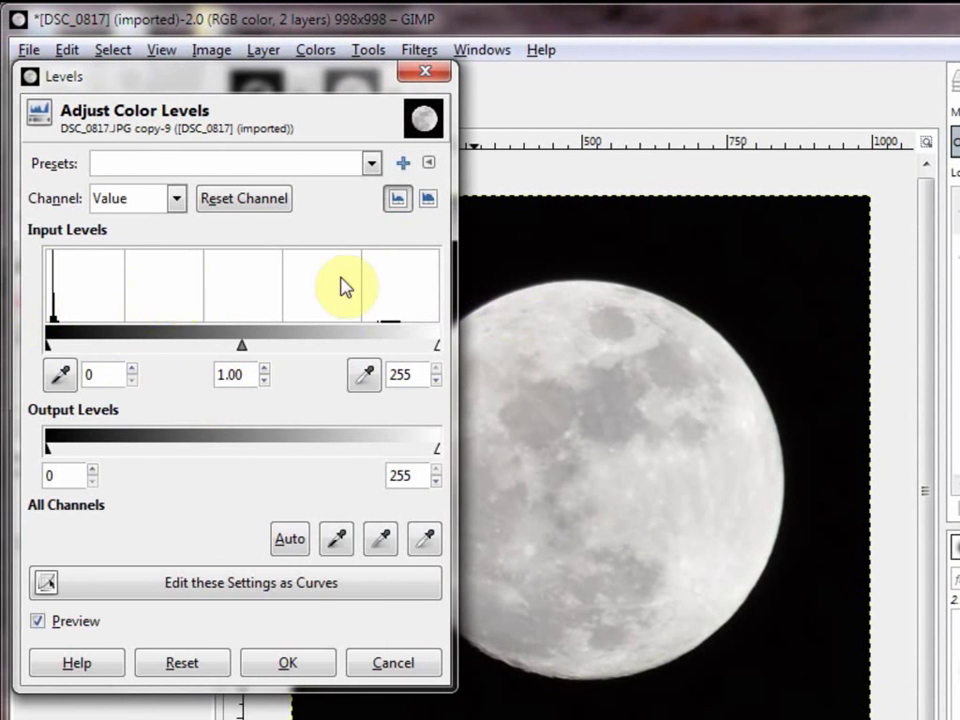
# Switch the Levels histogram to logarithmic and set the black point to 2 and gamma to 0.41
pyautogui.click(429, 201)
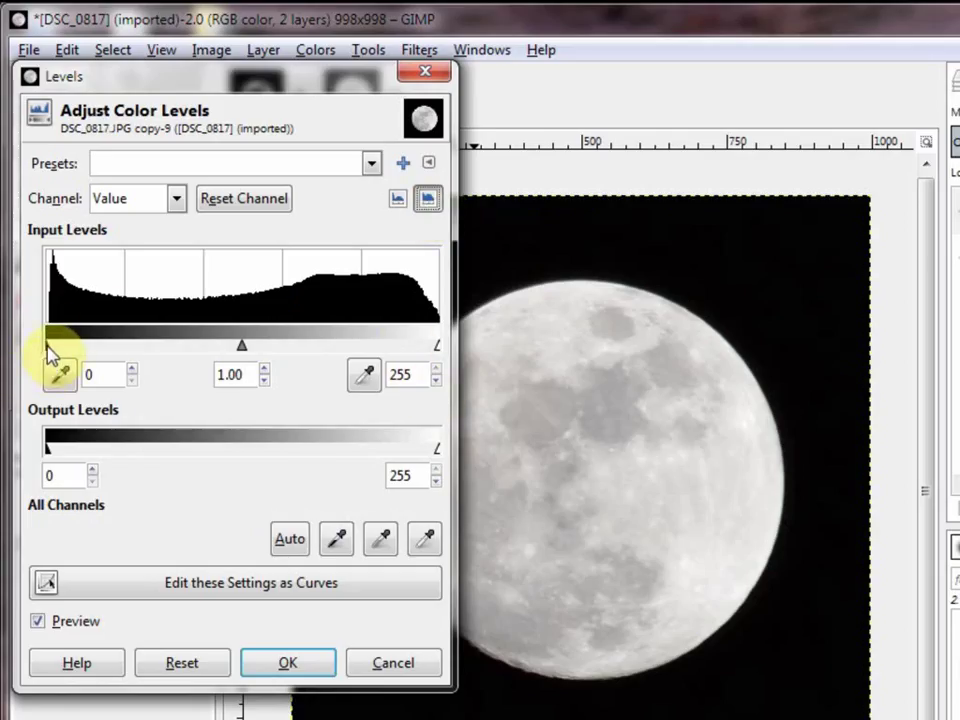
pyautogui.moveTo(49, 352); pyautogui.dragTo(51, 352)
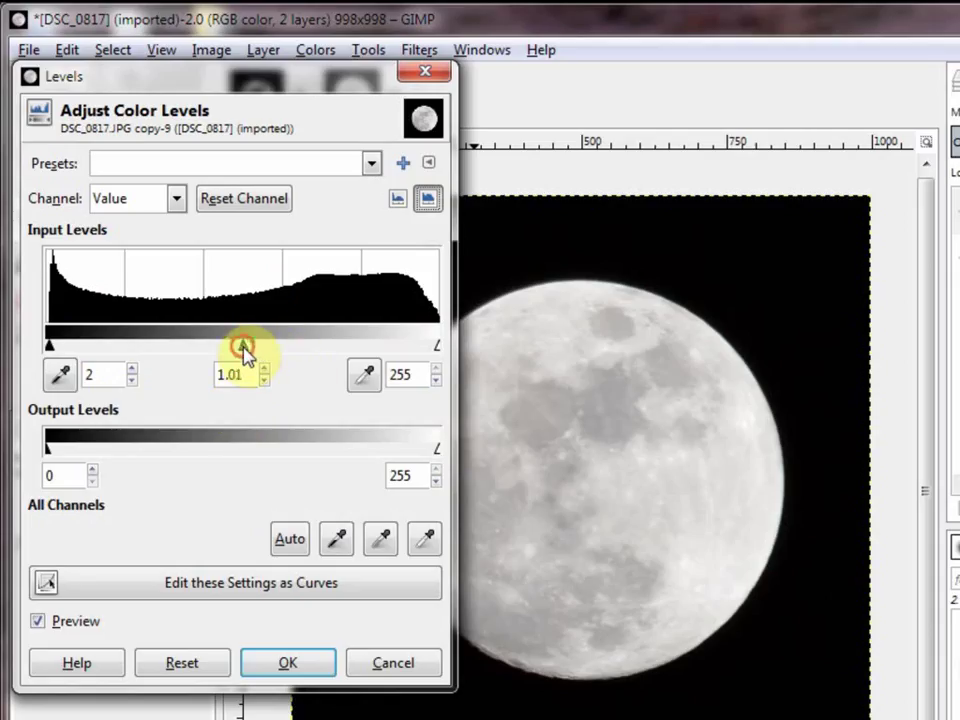
pyautogui.moveTo(245, 355); pyautogui.dragTo(333, 360)
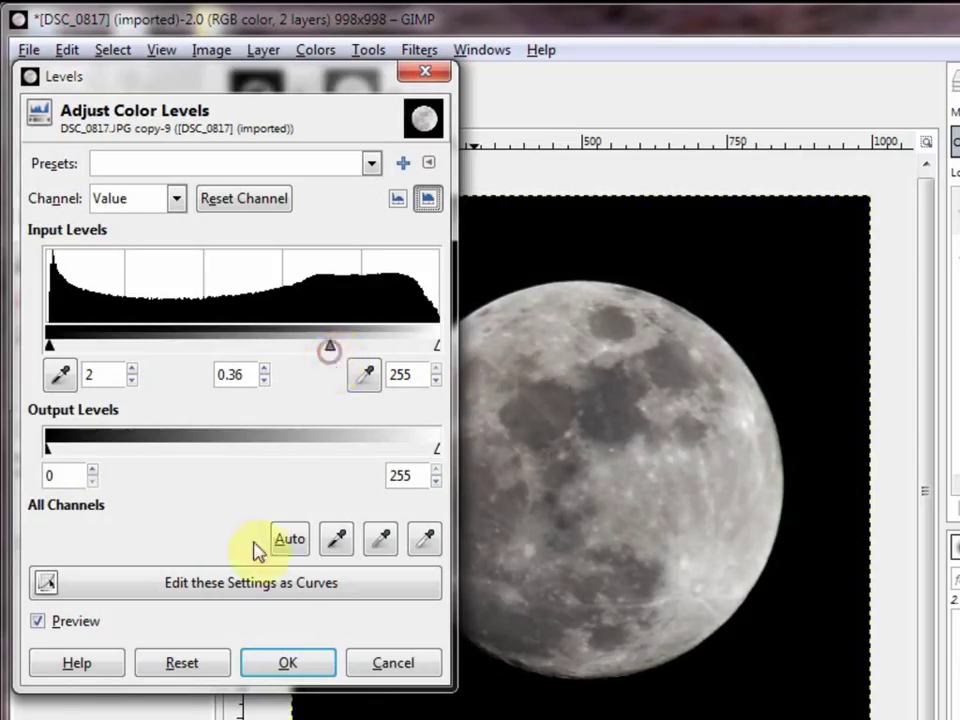
pyautogui.moveTo(310, 81); pyautogui.dragTo(230, 116)
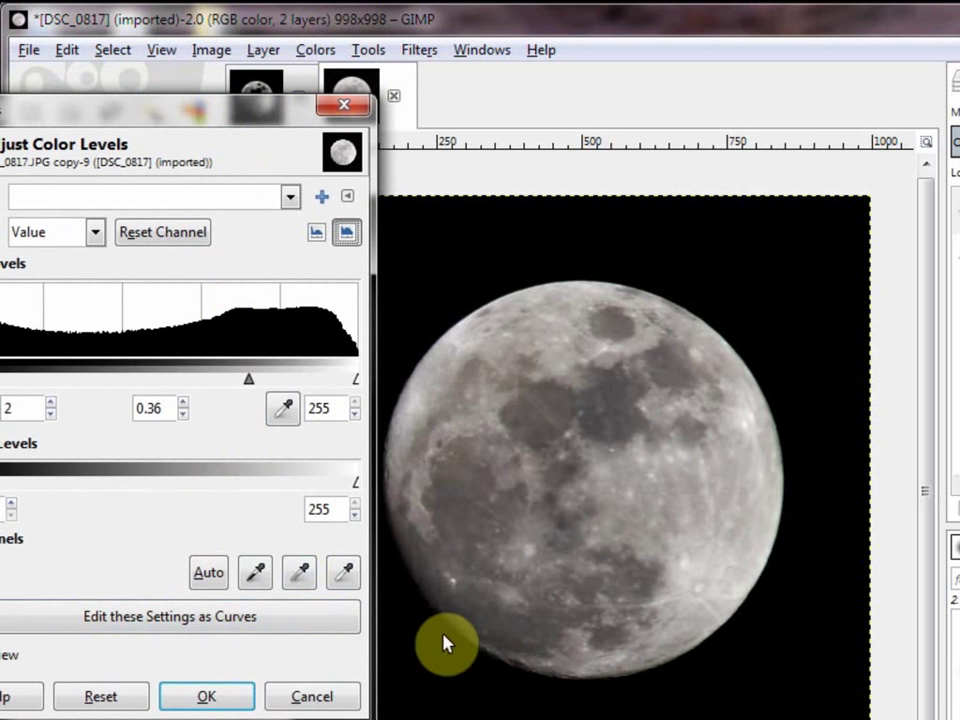
pyautogui.moveTo(249, 388); pyautogui.dragTo(241, 388)
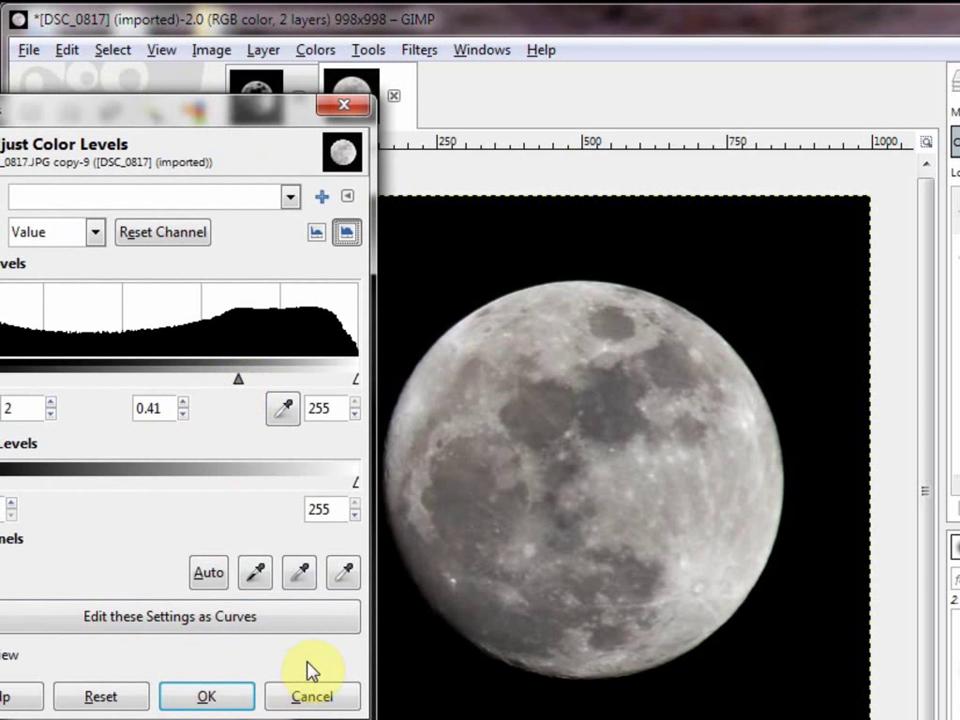
# Cancel the Levels preview, then zoom in on the moon's edge and pick a lower zoom preset
pyautogui.click(311, 697)
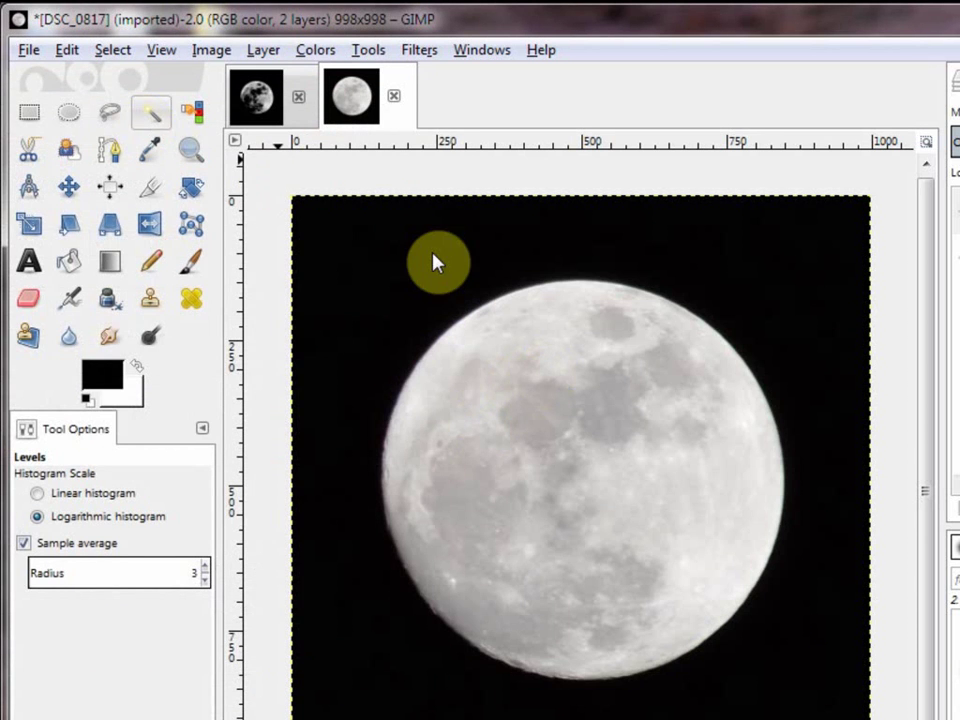
pyautogui.click(191, 151)
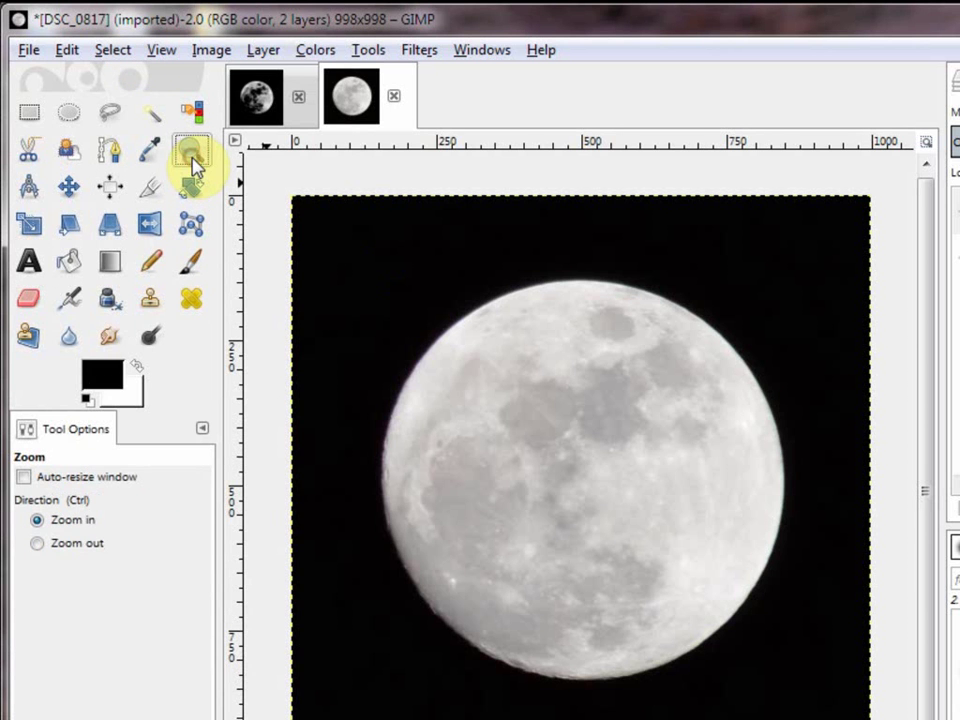
pyautogui.click(499, 546)
pyautogui.click(498, 544)
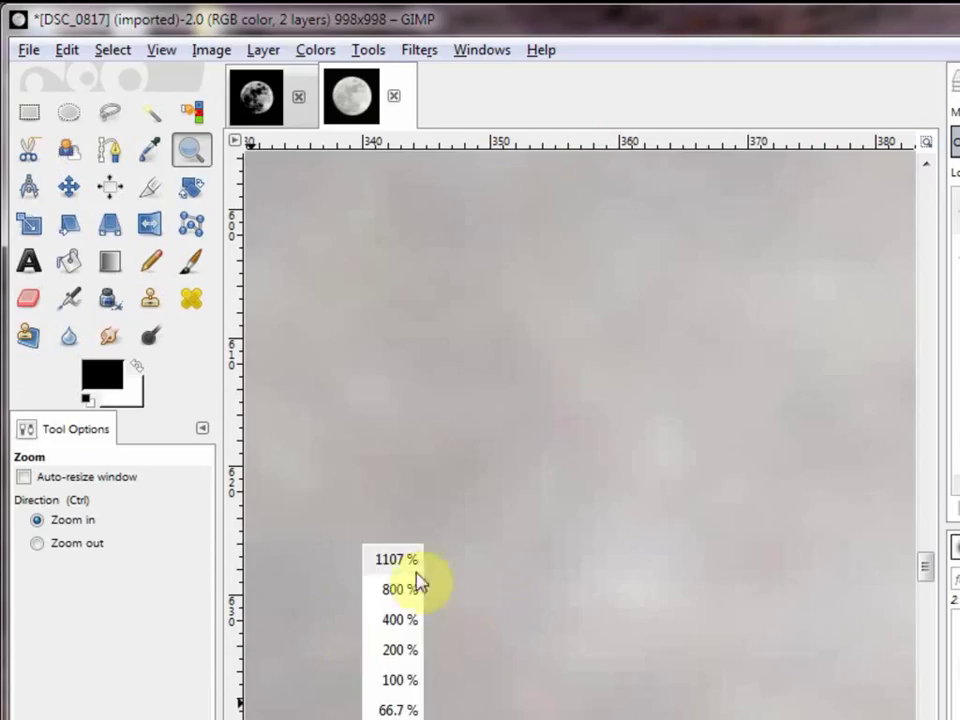
pyautogui.click(400, 682)
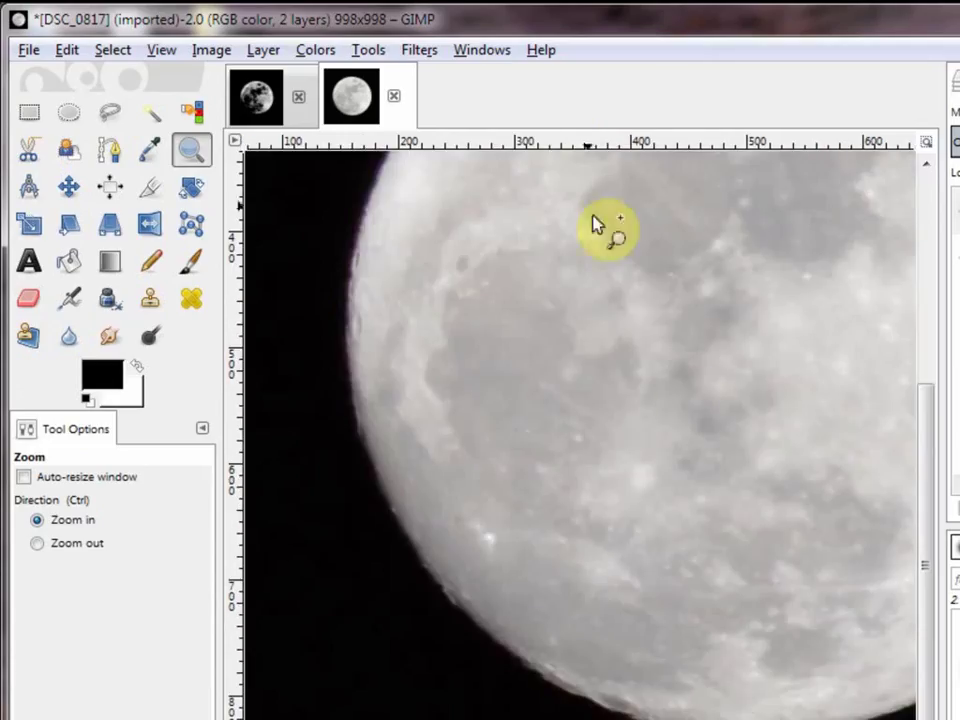
pyautogui.moveTo(925, 610)
pyautogui.mouseDown()
pyautogui.moveTo(936, 578)
pyautogui.moveTo(930, 606)
pyautogui.mouseUp()
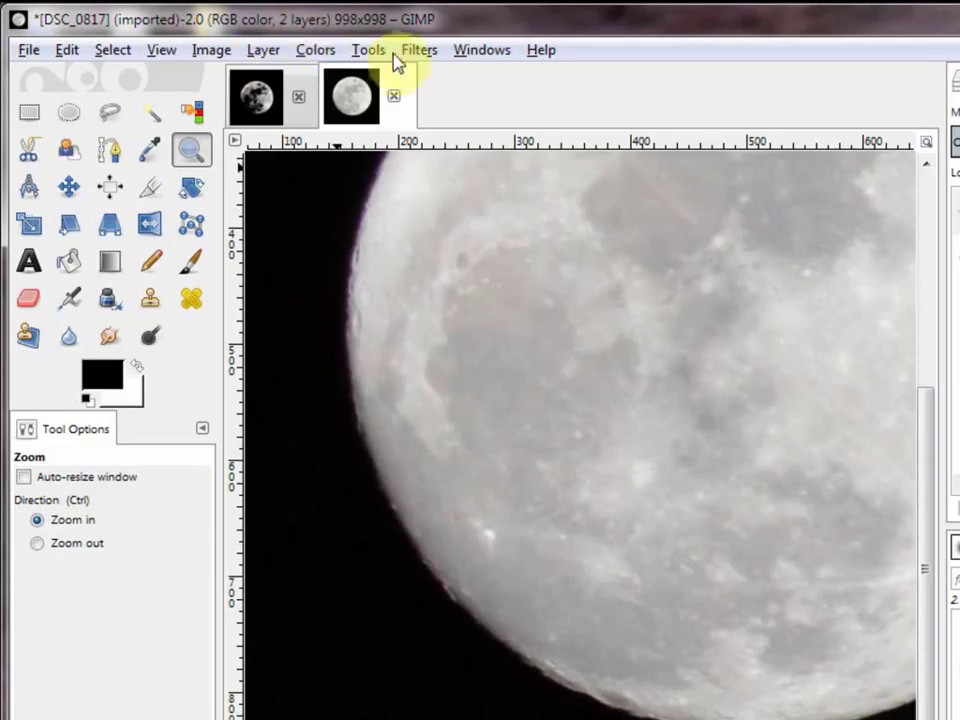
# Apply Levels to the moon copy with input levels 4, 0.63 and 255
pyautogui.click(315, 50)
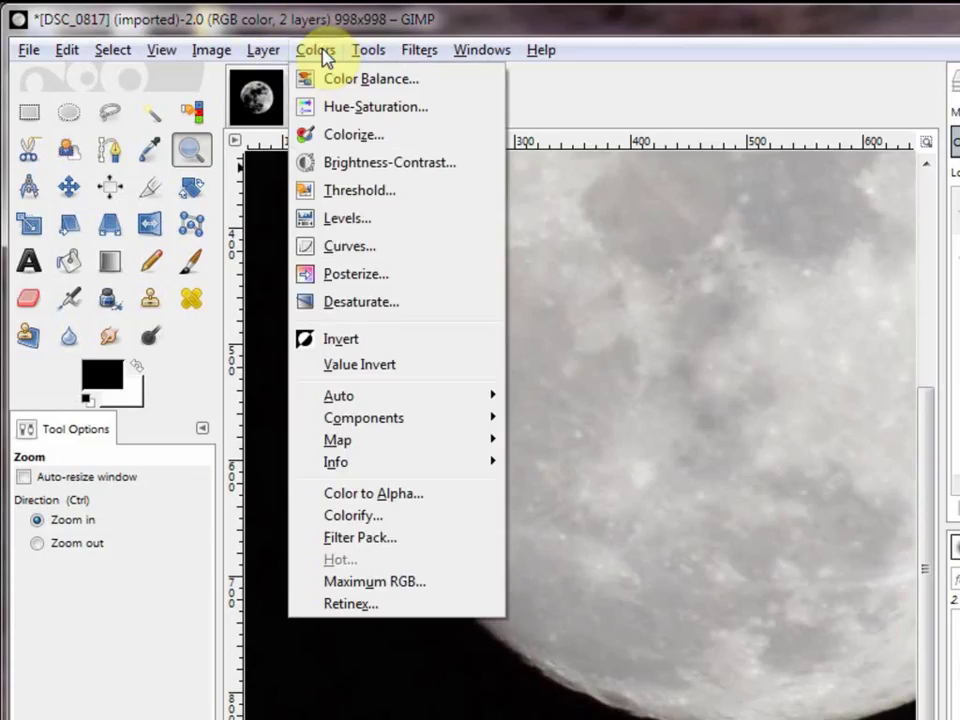
pyautogui.click(350, 220)
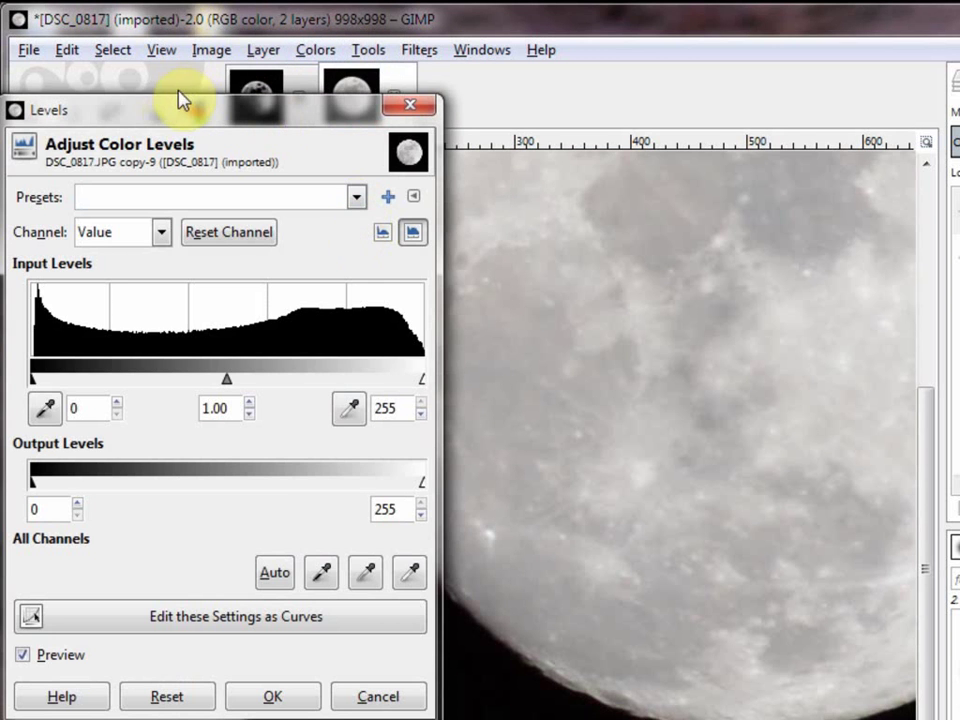
pyautogui.moveTo(170, 110); pyautogui.dragTo(845, 38)
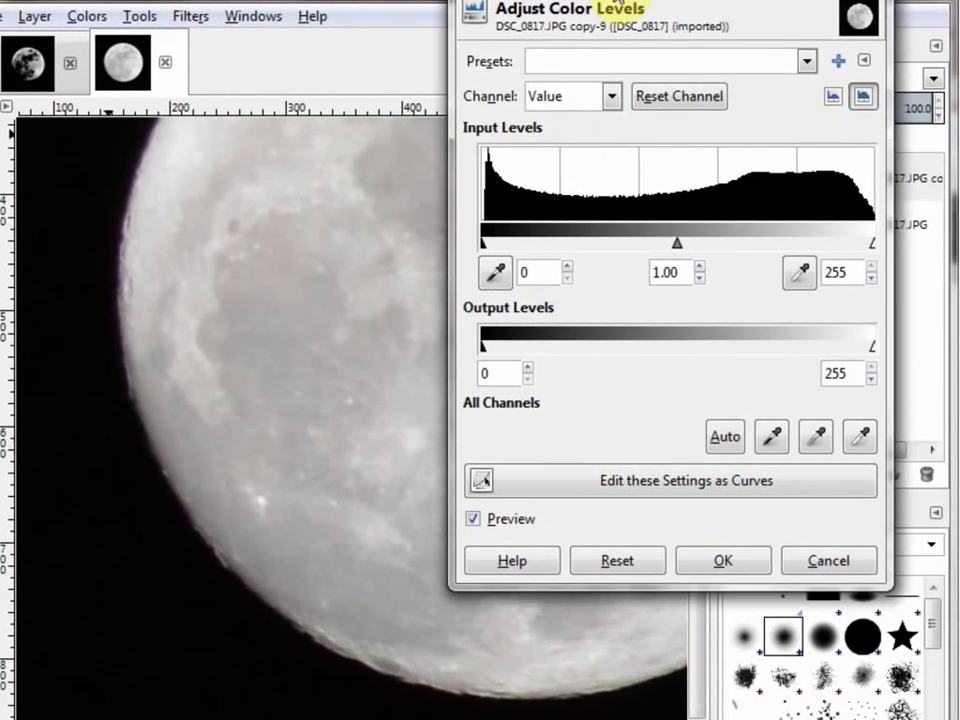
pyautogui.moveTo(617, 5); pyautogui.dragTo(670, 10)
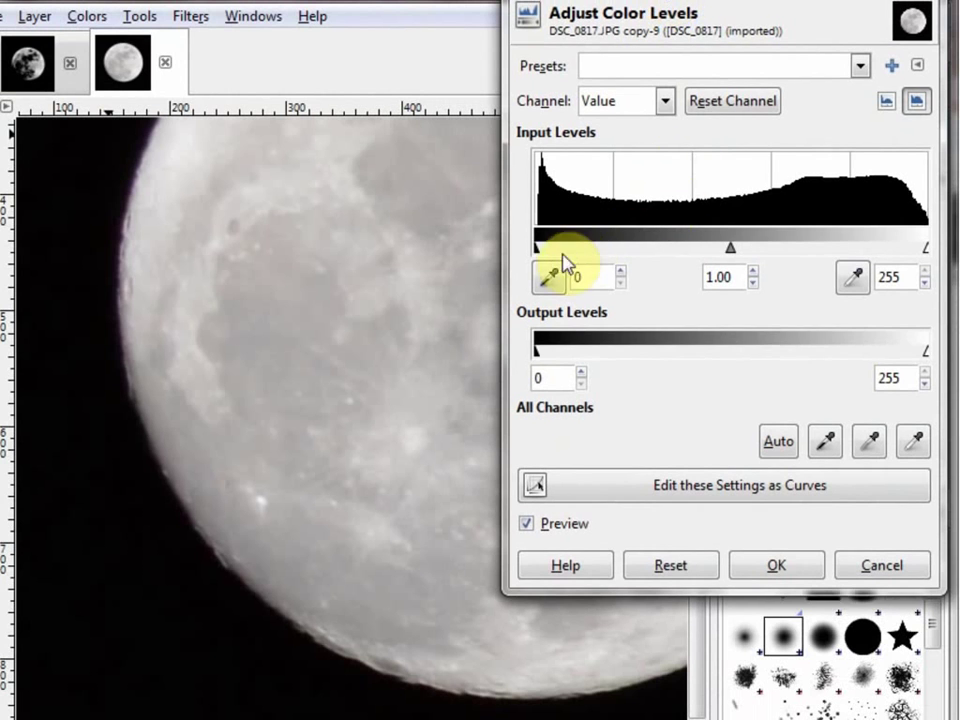
pyautogui.moveTo(537, 248); pyautogui.dragTo(541, 249)
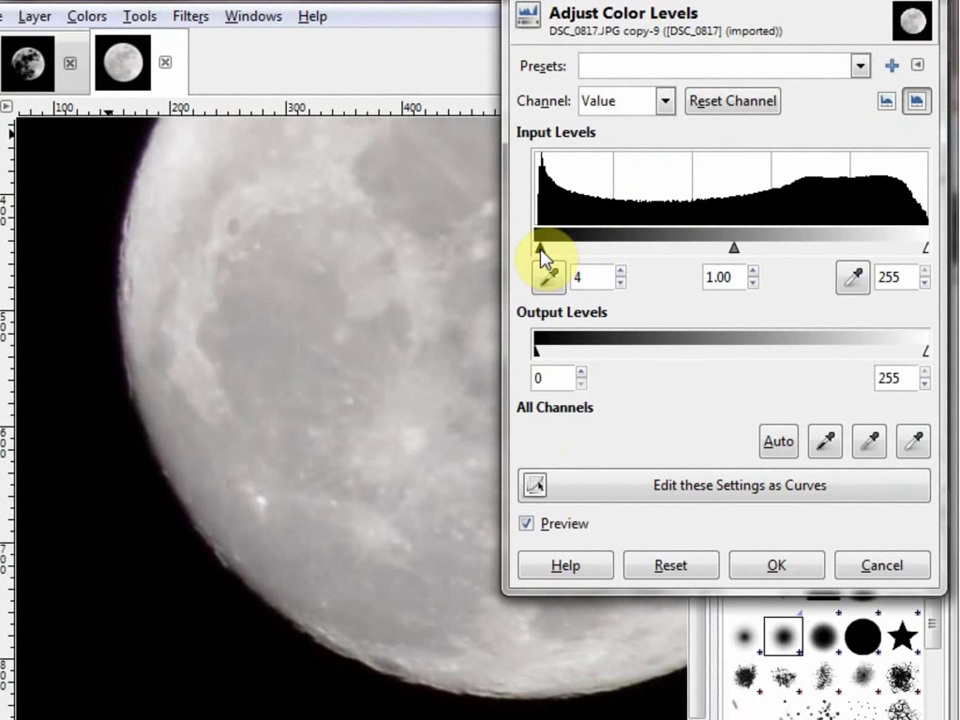
pyautogui.moveTo(736, 249); pyautogui.dragTo(776, 252)
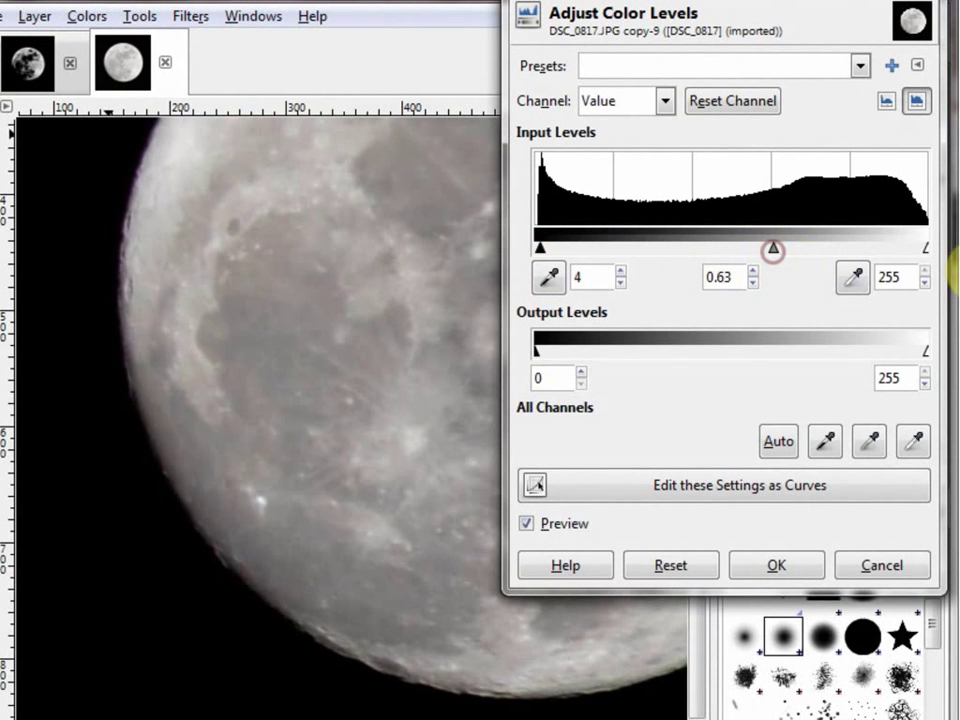
pyautogui.moveTo(924, 250); pyautogui.dragTo(926, 266)
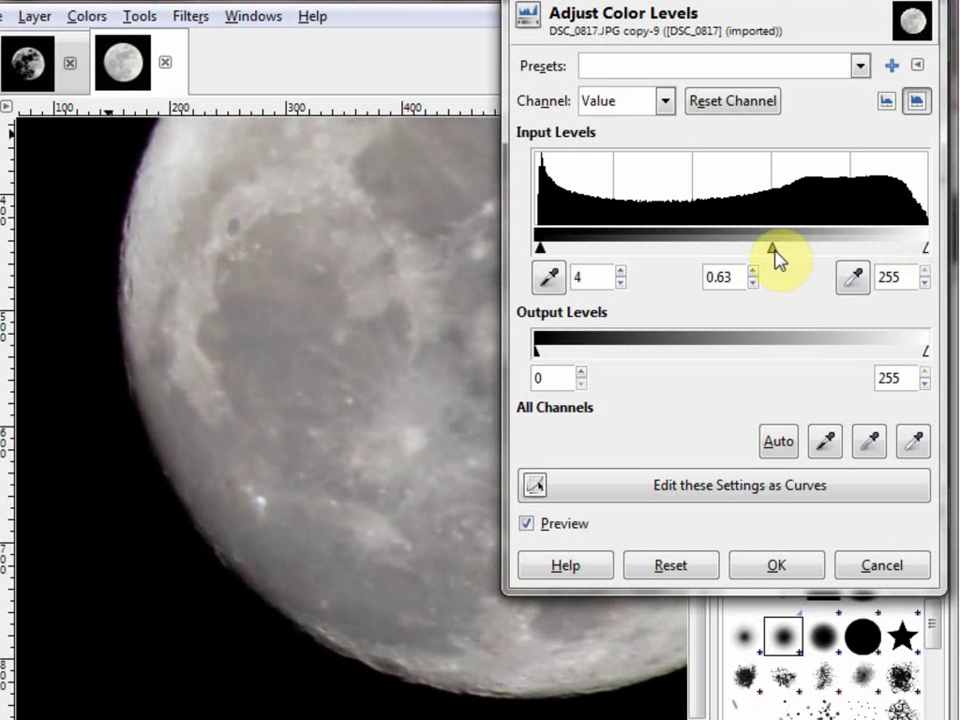
pyautogui.moveTo(776, 257)
pyautogui.mouseDown()
pyautogui.moveTo(790, 258)
pyautogui.moveTo(768, 252)
pyautogui.moveTo(774, 265)
pyautogui.mouseUp()
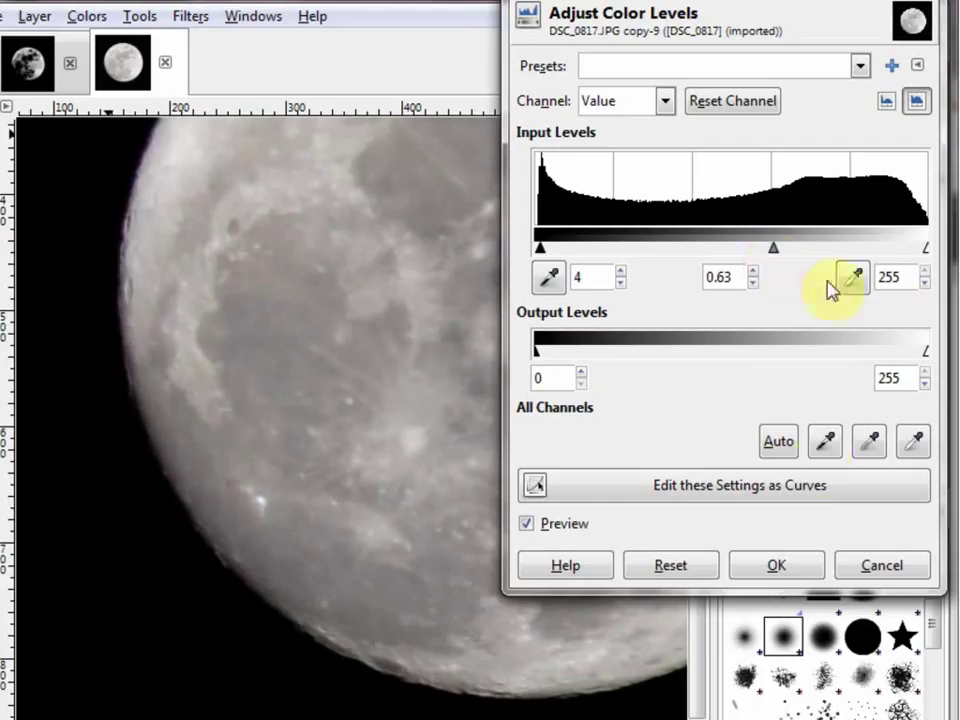
pyautogui.click(785, 555)
pyautogui.click(778, 568)
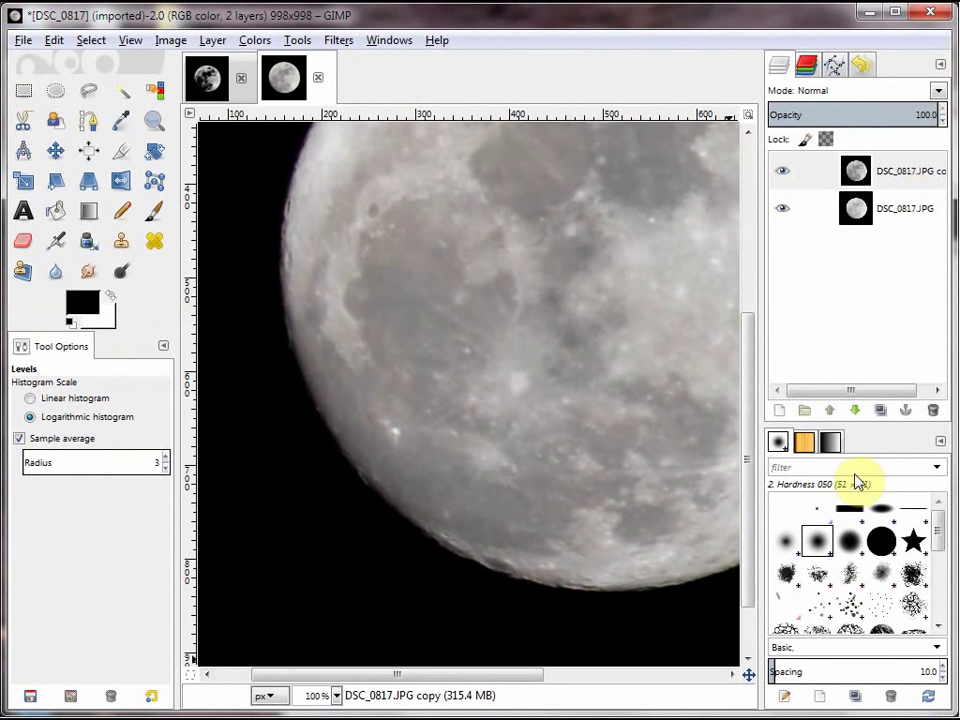
# Duplicate the levels-adjusted moon layer and rename the copy 'multiply'
pyautogui.click(881, 412)
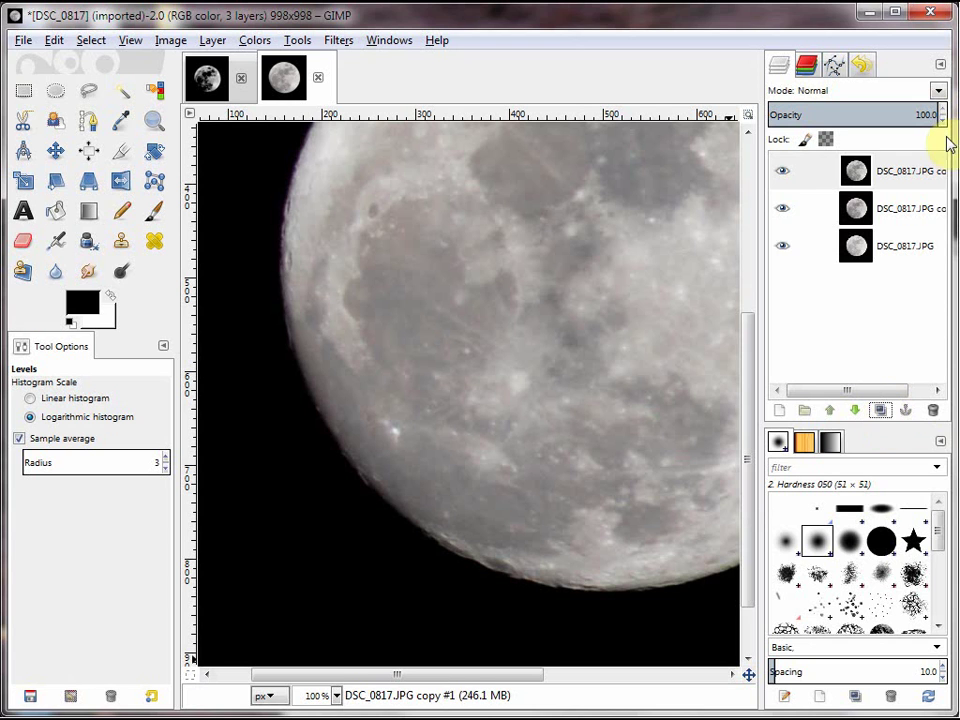
pyautogui.click(910, 177)
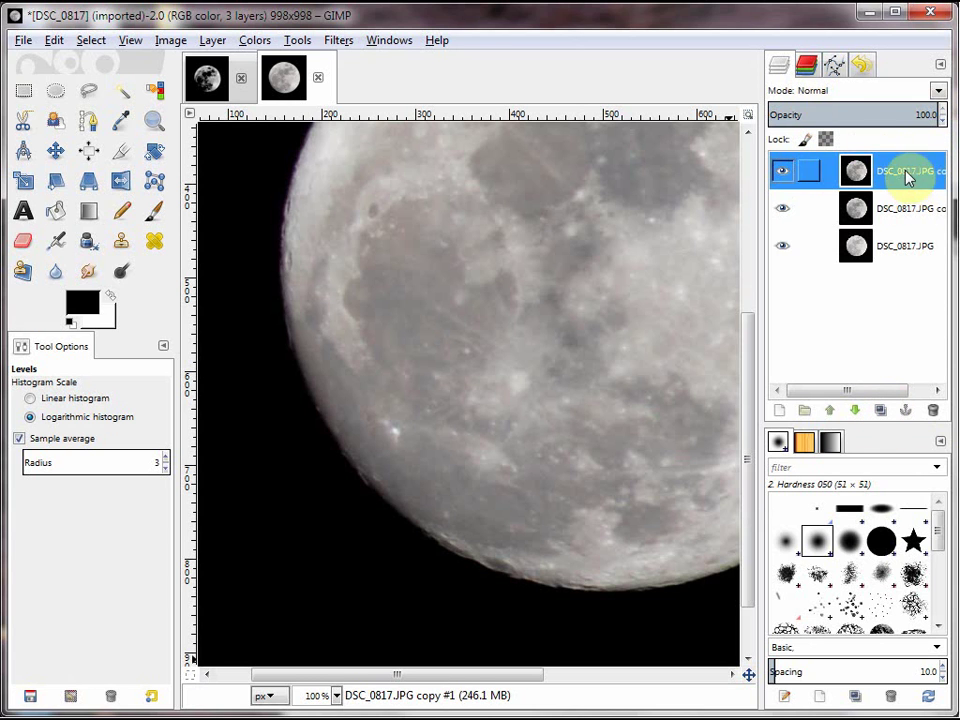
pyautogui.doubleClick(906, 175)
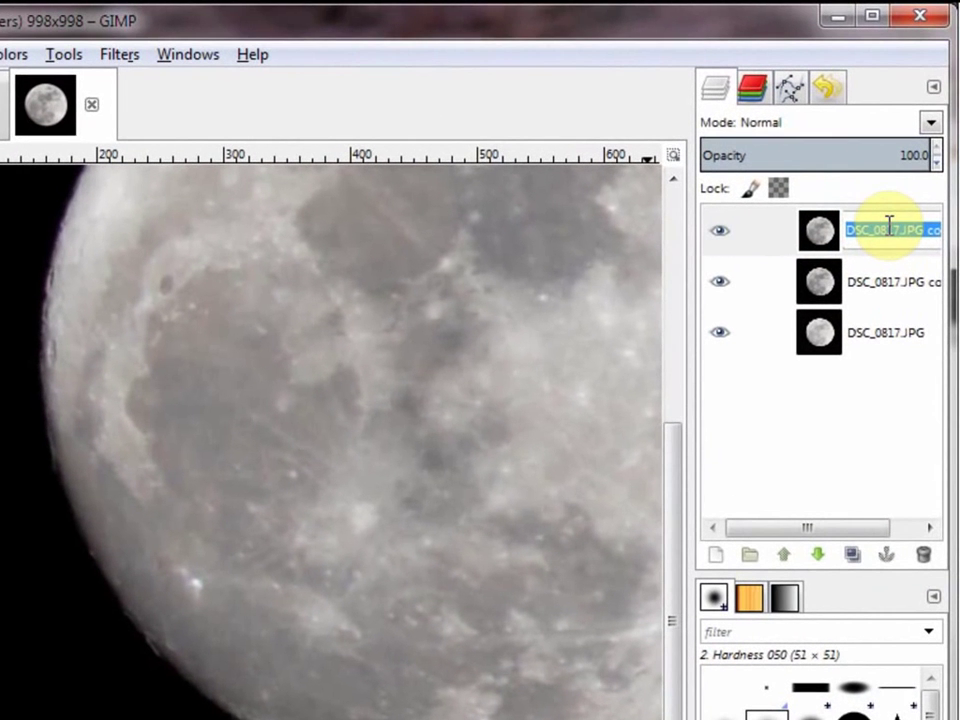
pyautogui.write('multiply')
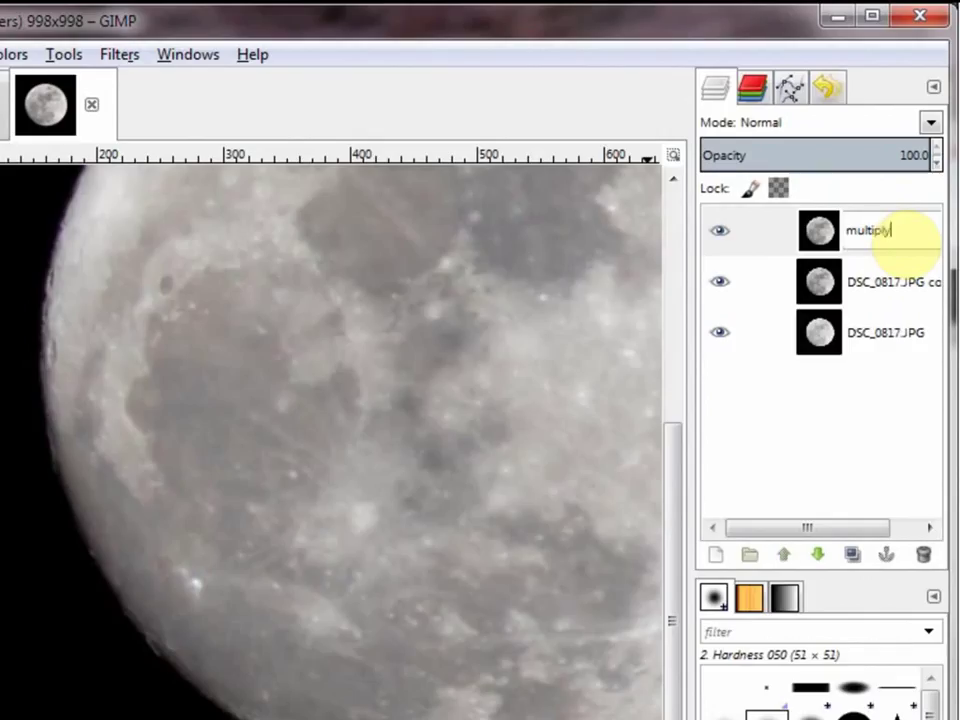
pyautogui.click(890, 233)
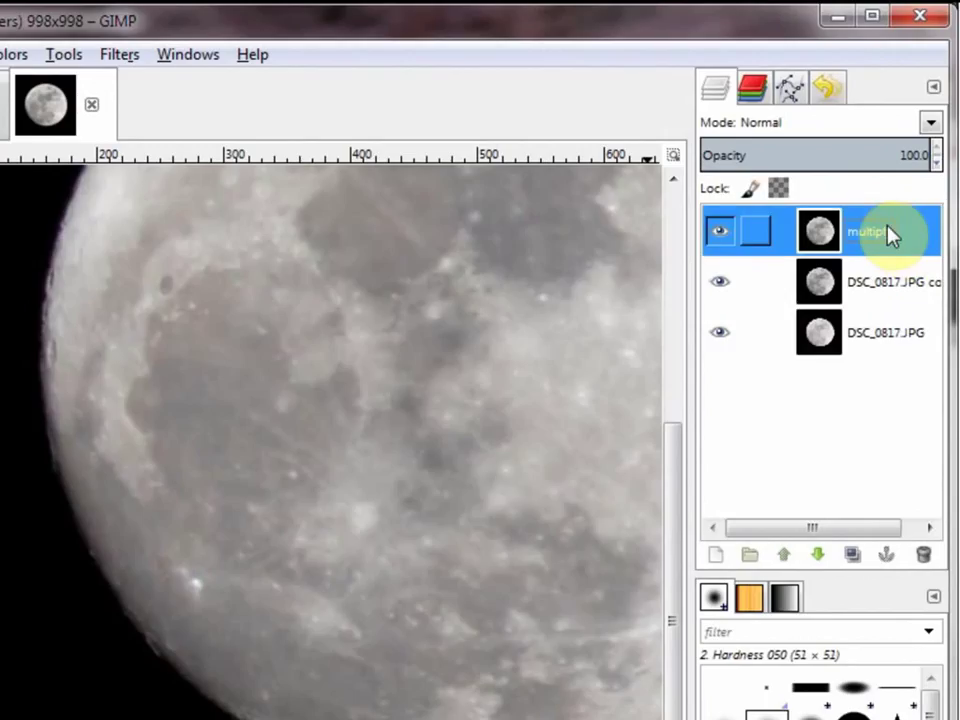
# Set the multiply layer to Multiply mode at about 47.8 opacity
pyautogui.click(808, 124)
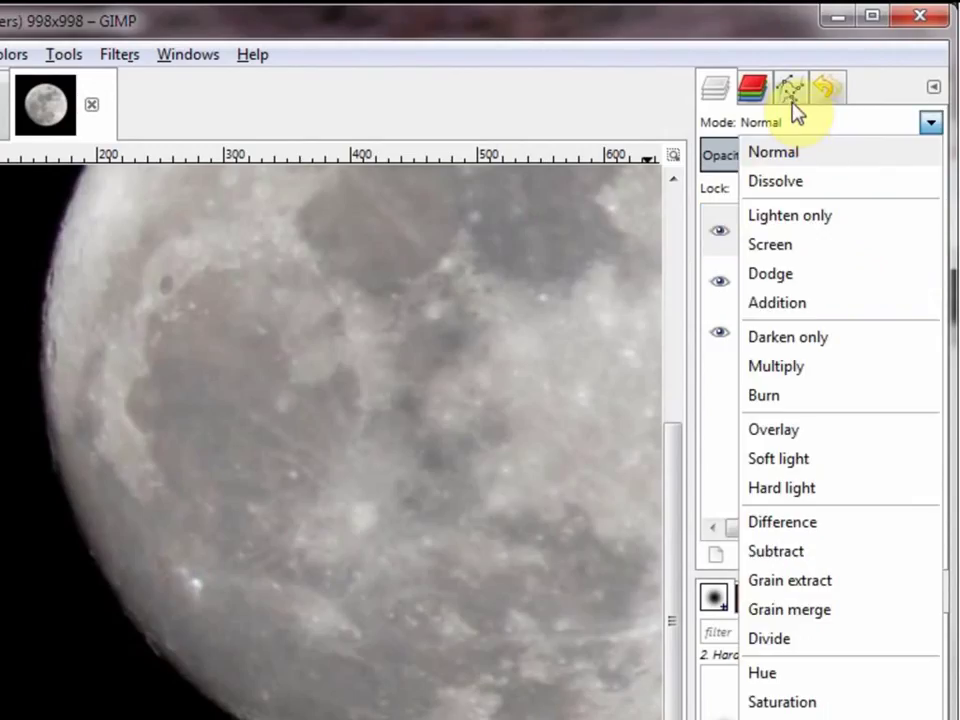
pyautogui.click(780, 367)
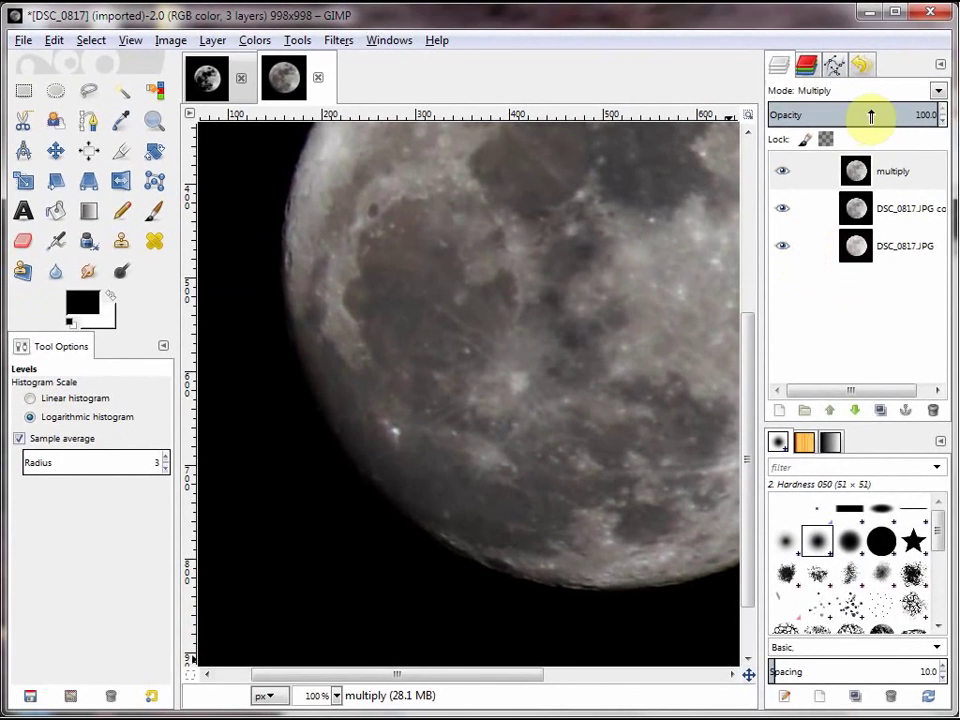
pyautogui.moveTo(868, 111); pyautogui.dragTo(847, 118)
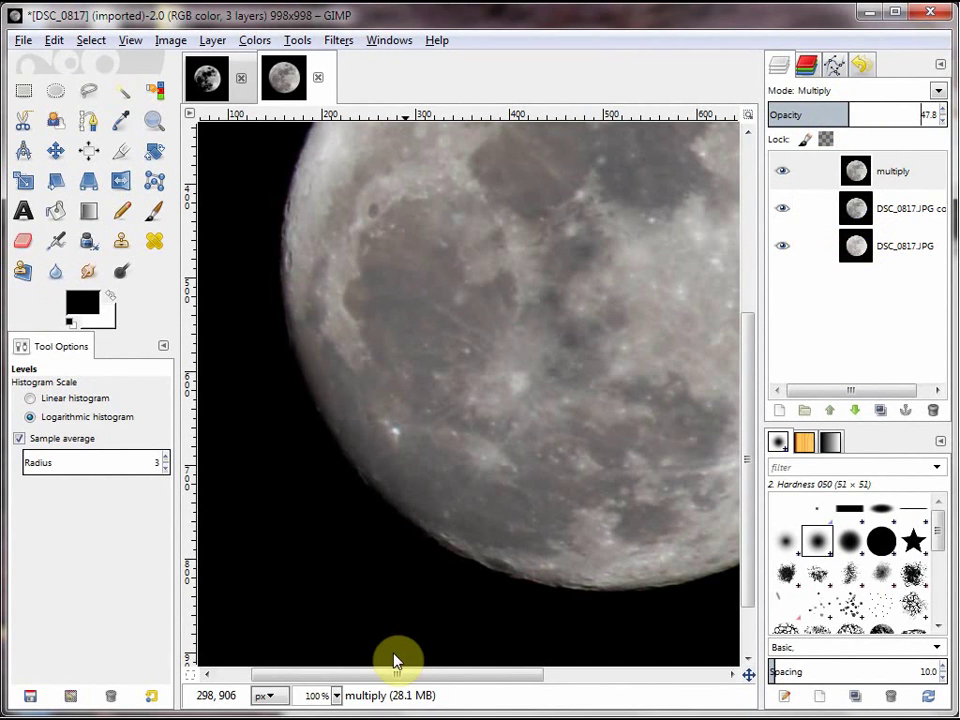
pyautogui.moveTo(422, 676); pyautogui.dragTo(478, 691)
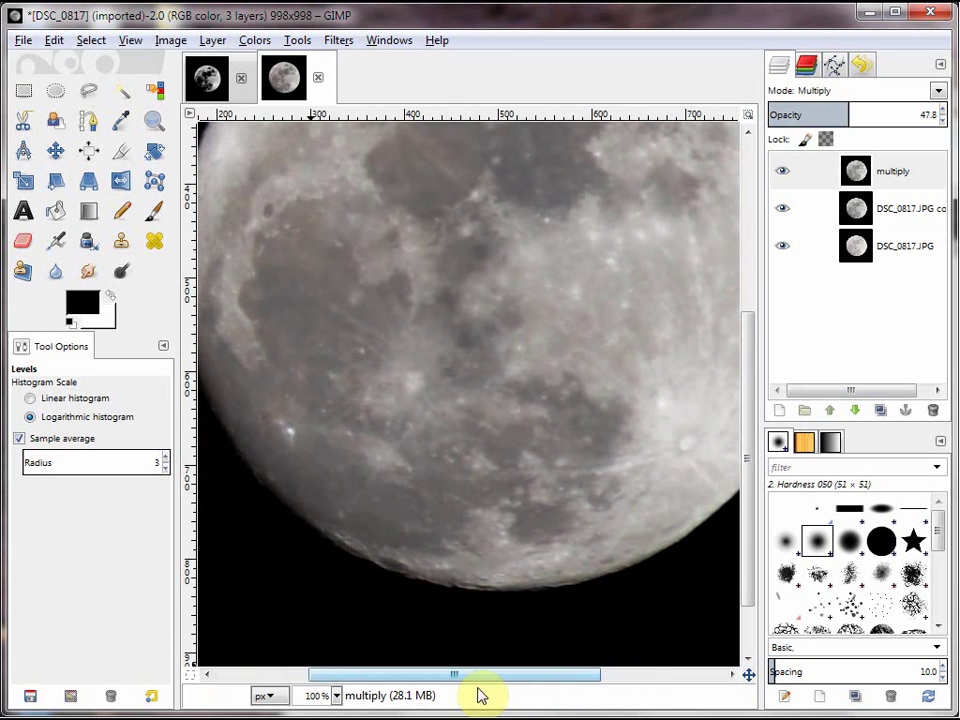
# Apply Brightness-Contrast with contrast 13 to the middle DSC_0817.JPG copy layer
pyautogui.click(870, 210)
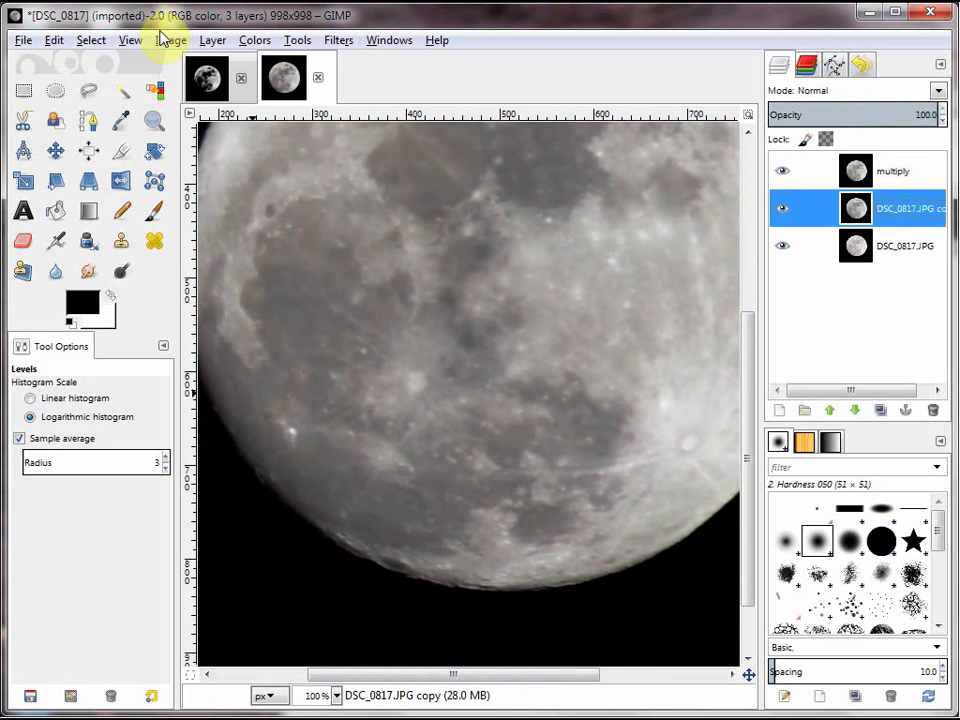
pyautogui.click(256, 42)
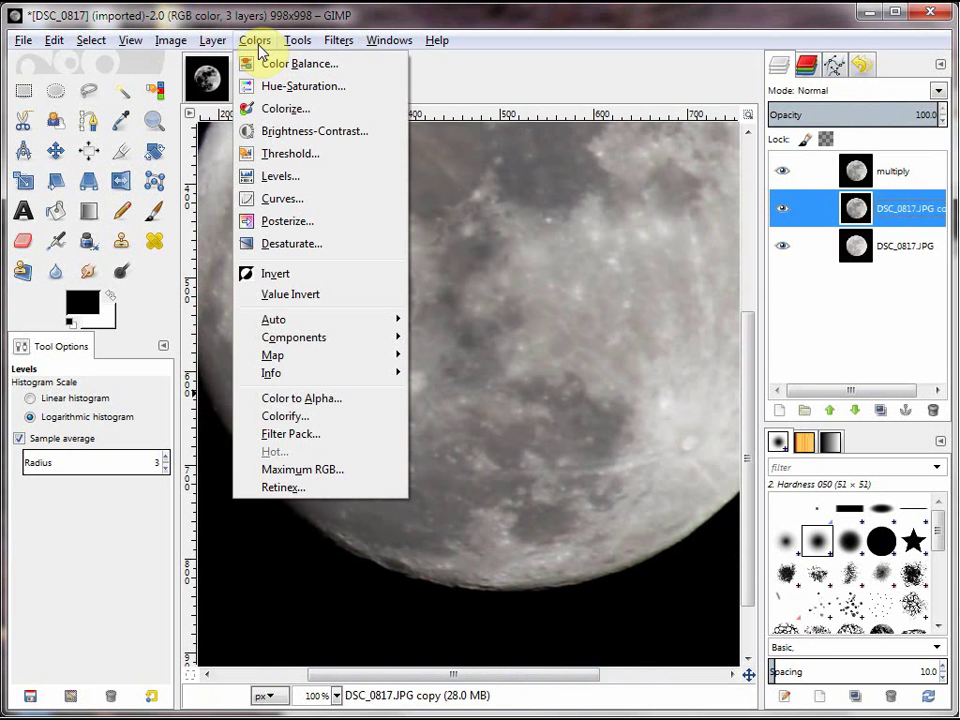
pyautogui.click(285, 134)
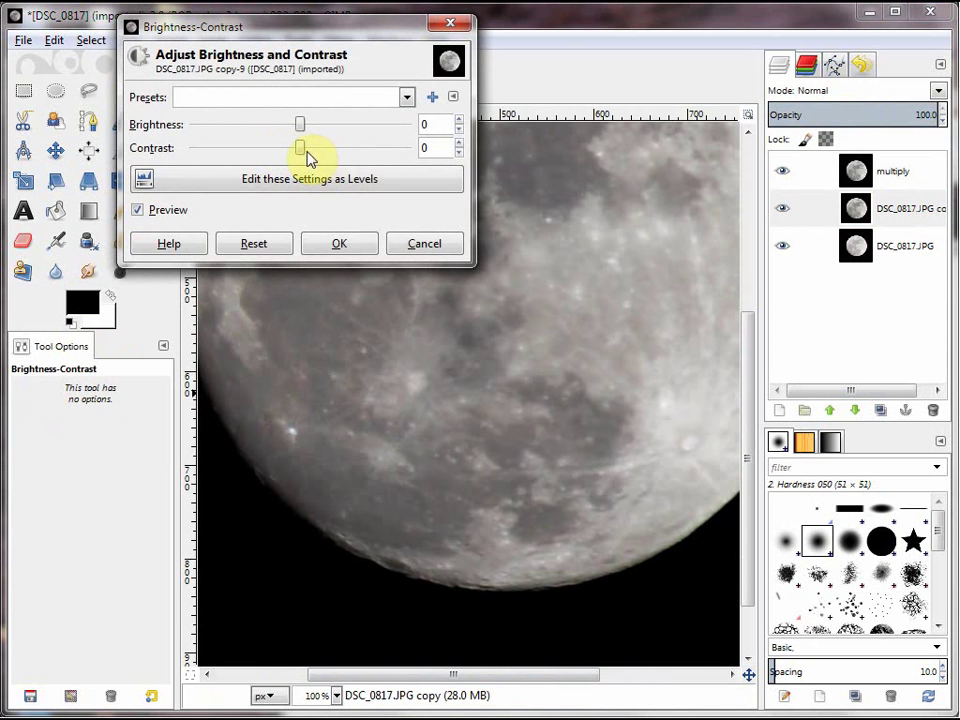
pyautogui.moveTo(297, 150); pyautogui.dragTo(315, 152)
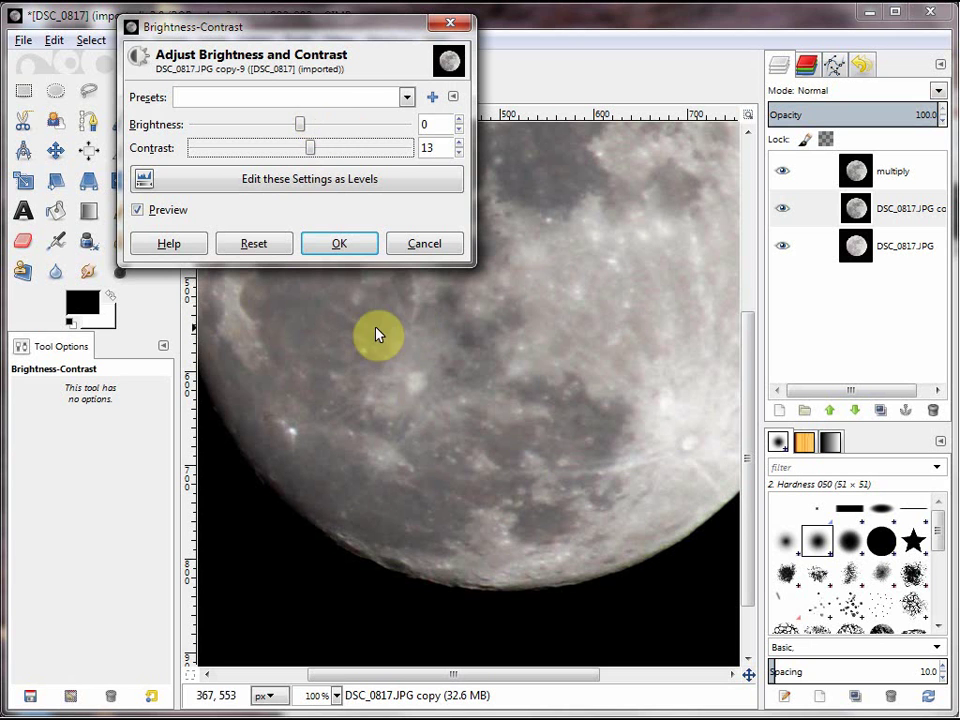
pyautogui.click(340, 244)
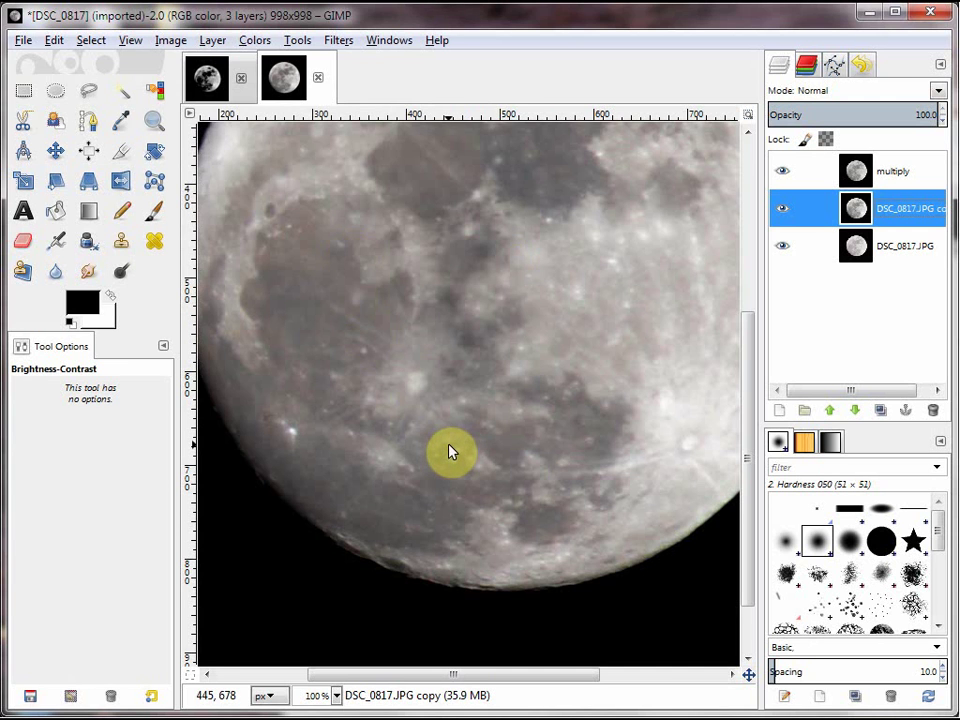
# Zoom out and create a 'Visible' layer from the combined visible image above the multiply layer
pyautogui.press('-')
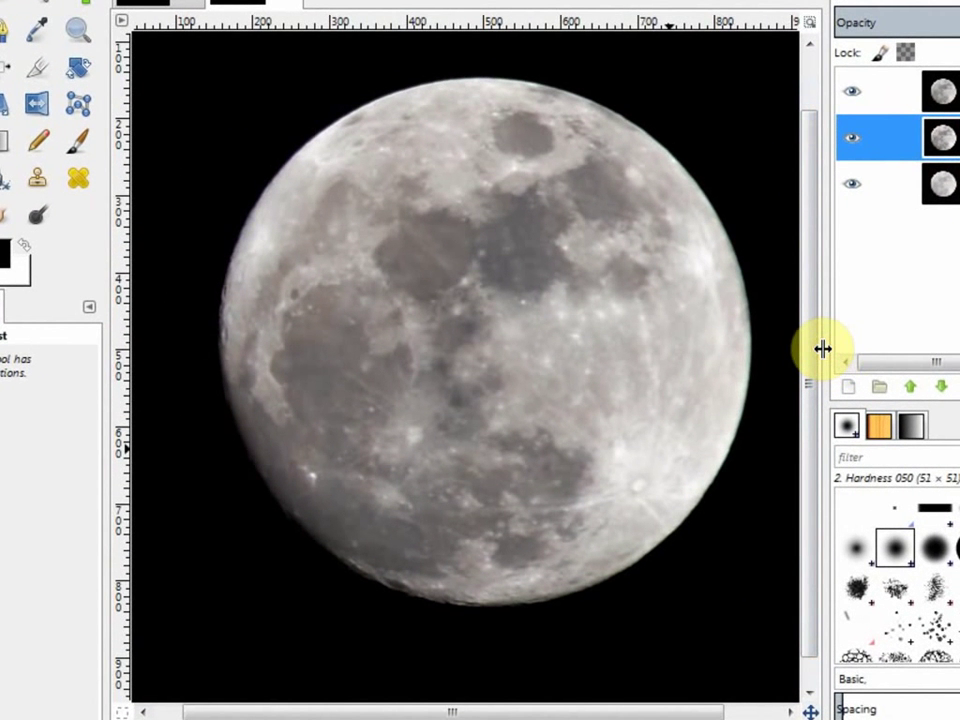
pyautogui.click(955, 105)
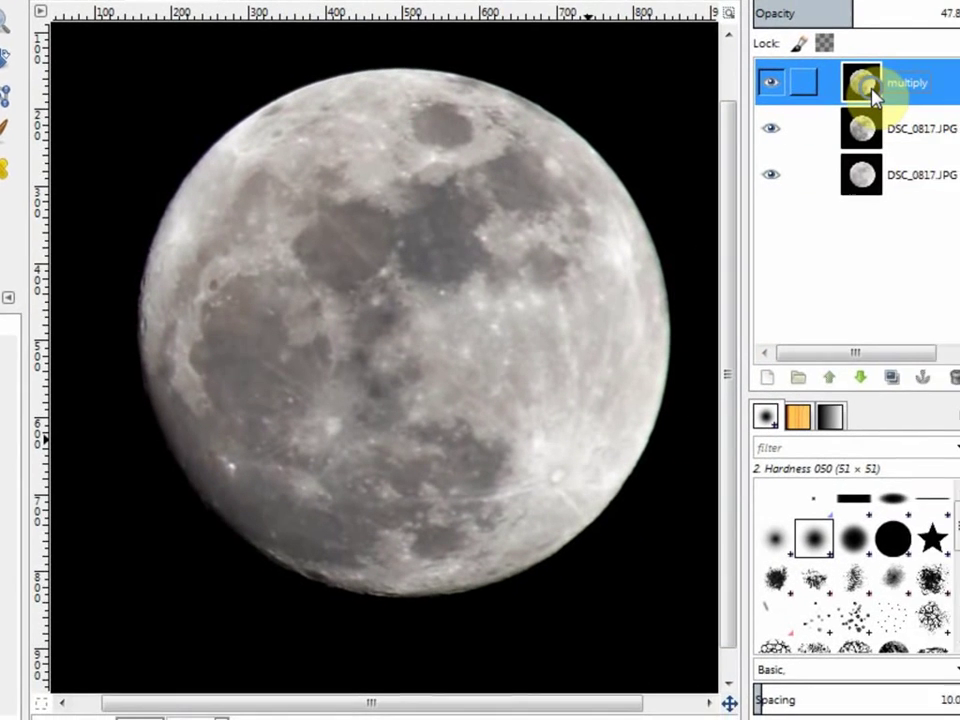
pyautogui.rightClick(952, 104)
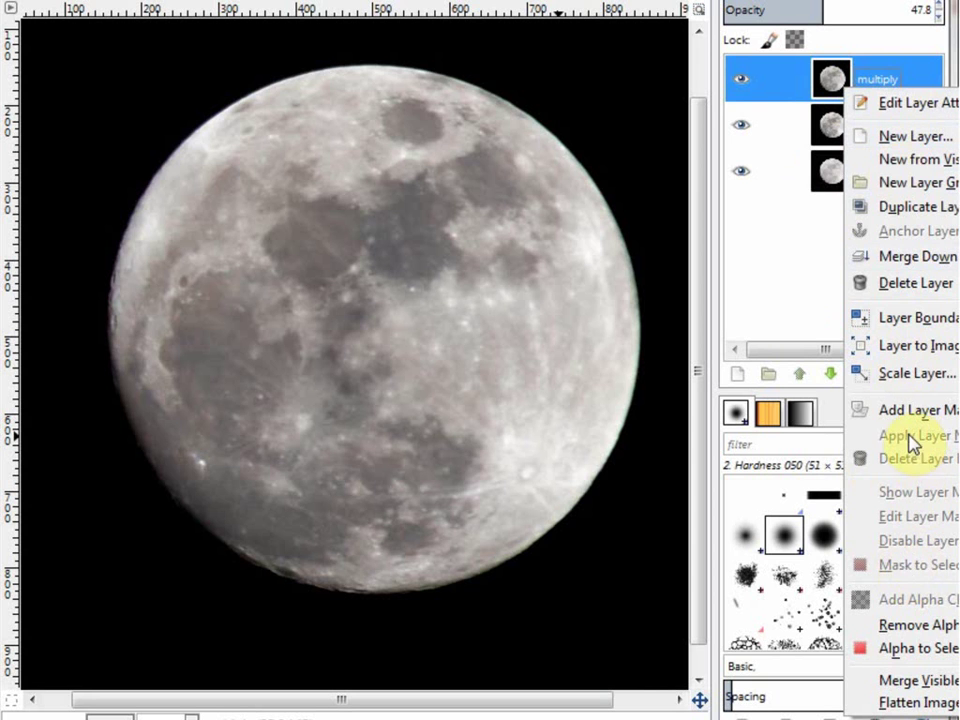
pyautogui.click(890, 163)
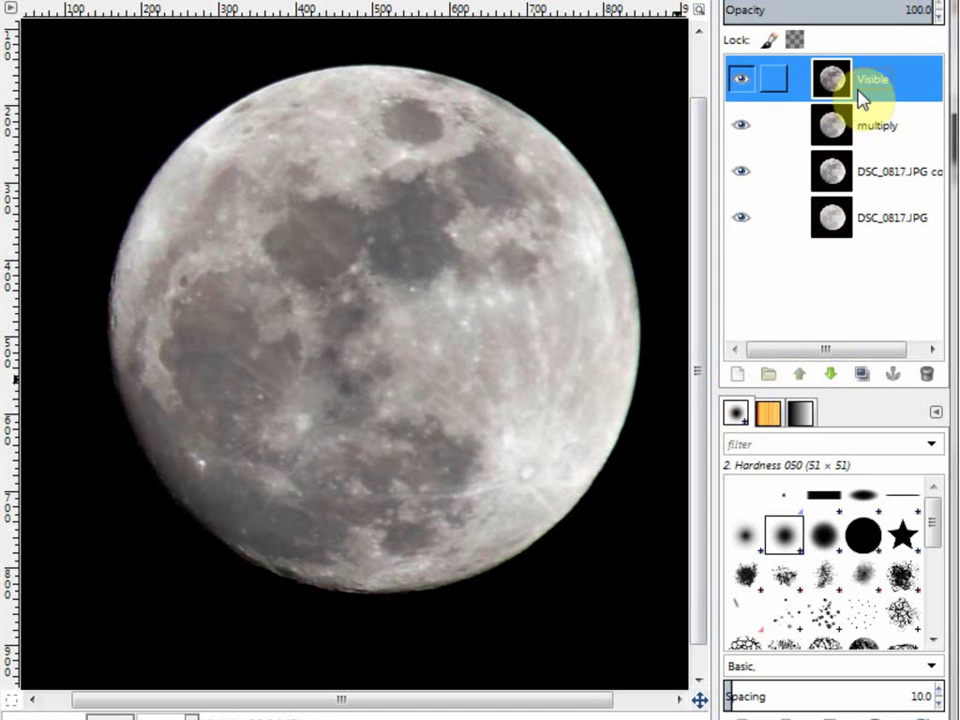
# Duplicate the Visible layer and set the Visible copy to Burn mode at 100 opacity
pyautogui.click(863, 375)
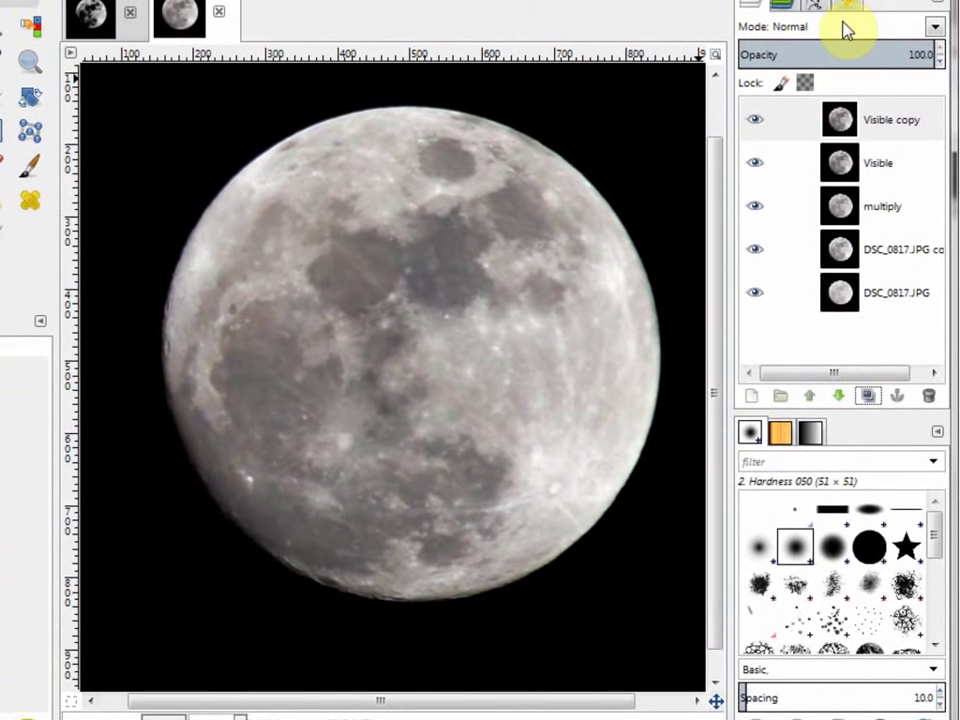
pyautogui.click(848, 30)
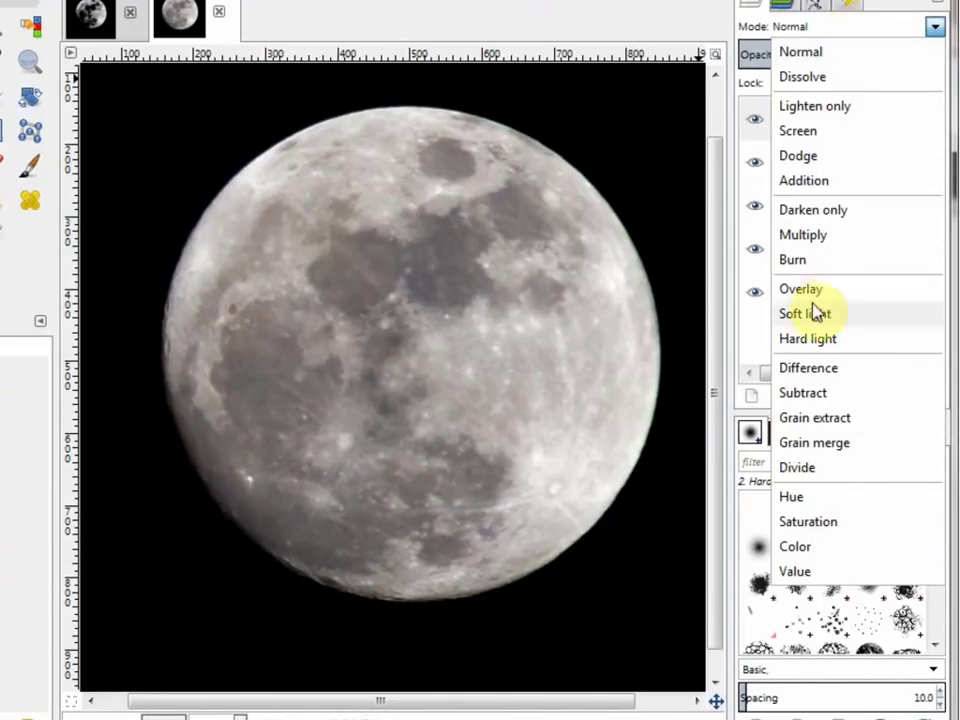
pyautogui.click(821, 261)
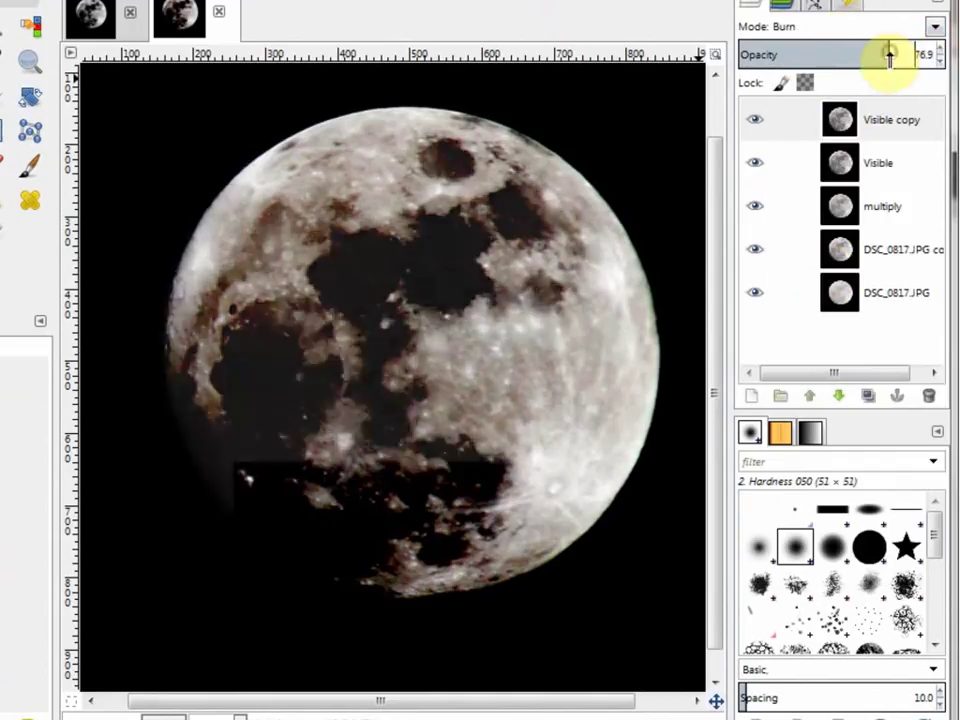
pyautogui.moveTo(889, 57); pyautogui.dragTo(921, 56)
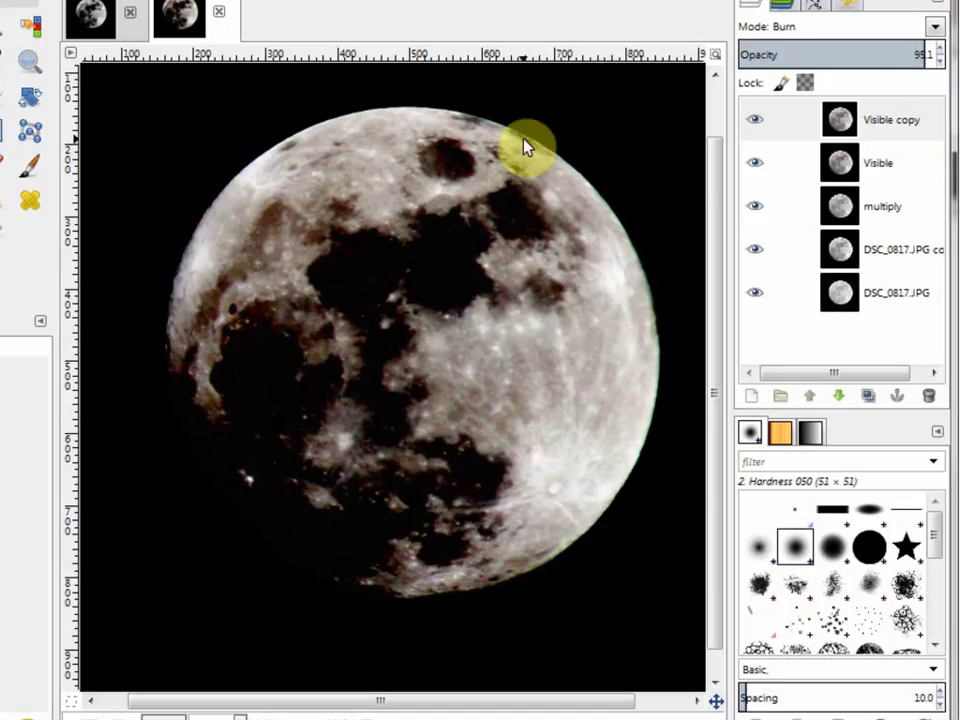
pyautogui.click(756, 119)
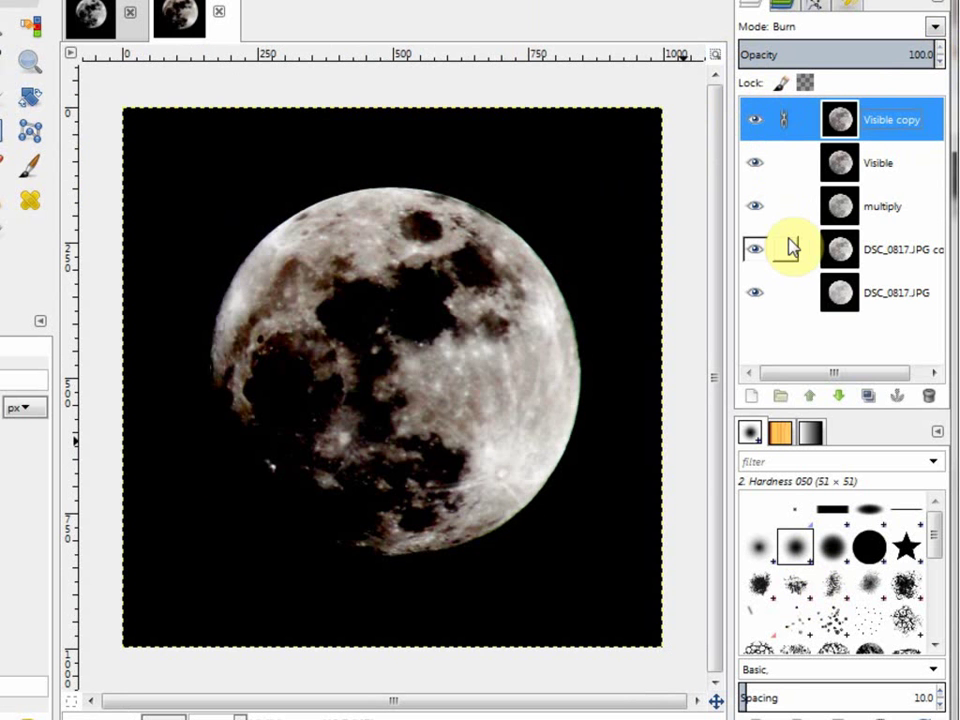